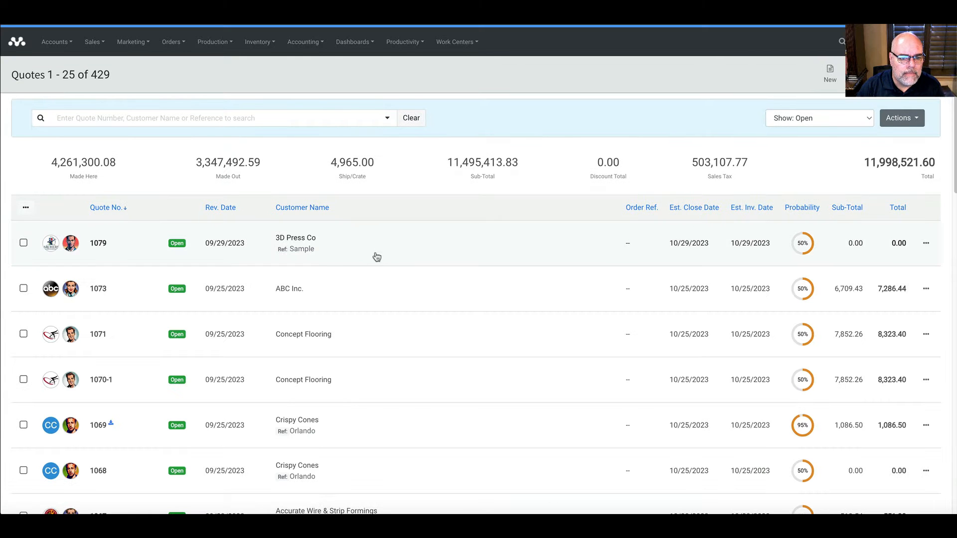
Step: Open the Artwork Request task from quote 1079's Tasks tab for 3D Press Co
click(317, 257)
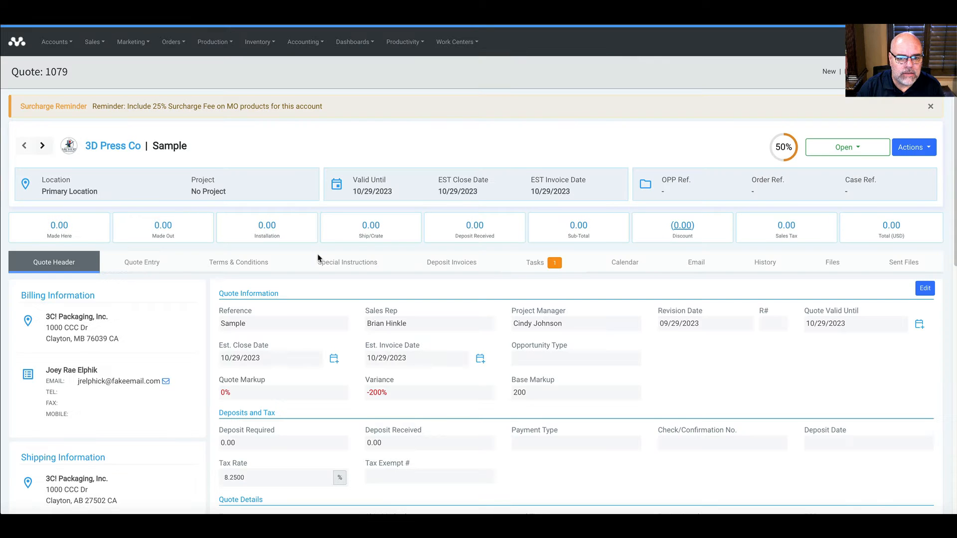
click(533, 275)
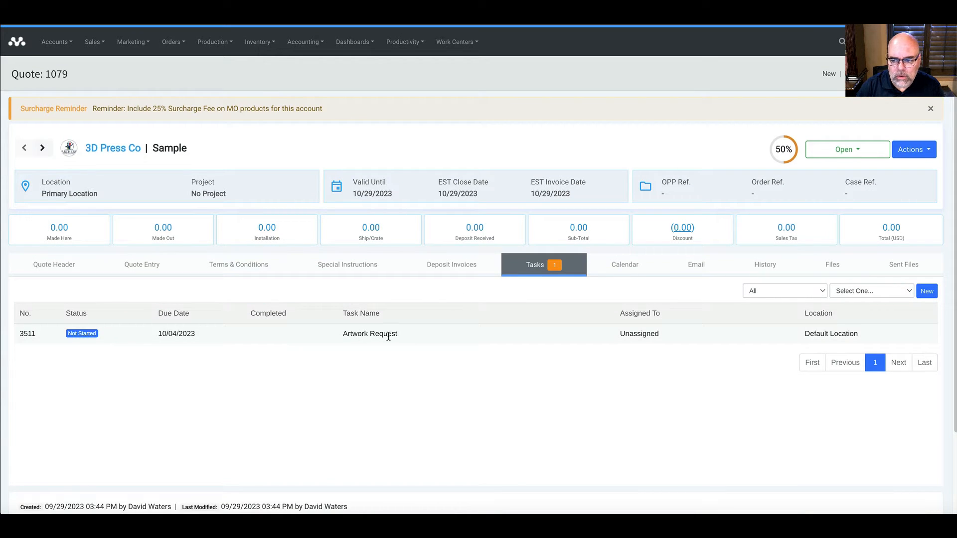
click(387, 336)
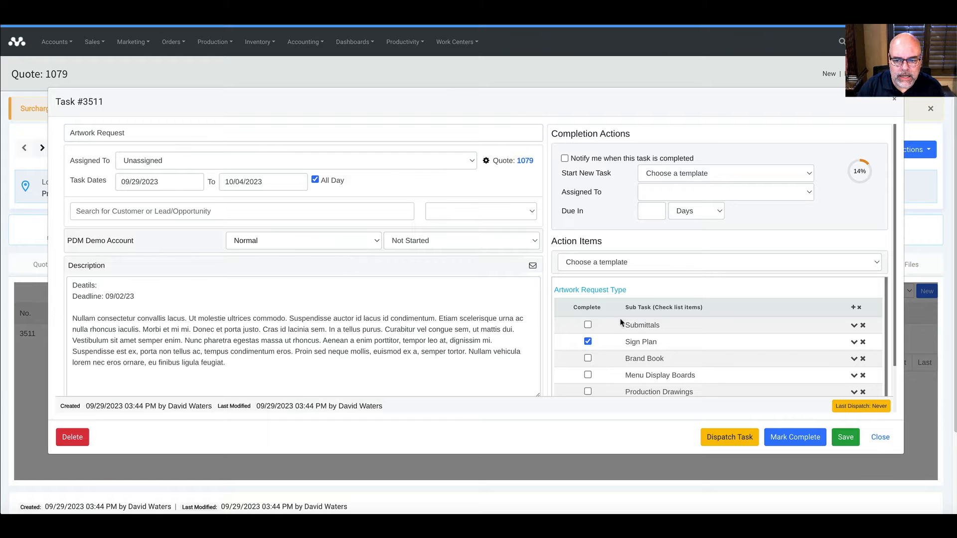
Step: Assign the Artwork Request task to an account manager, then reset it to Unassigned and close
scroll(618, 341, down, 1)
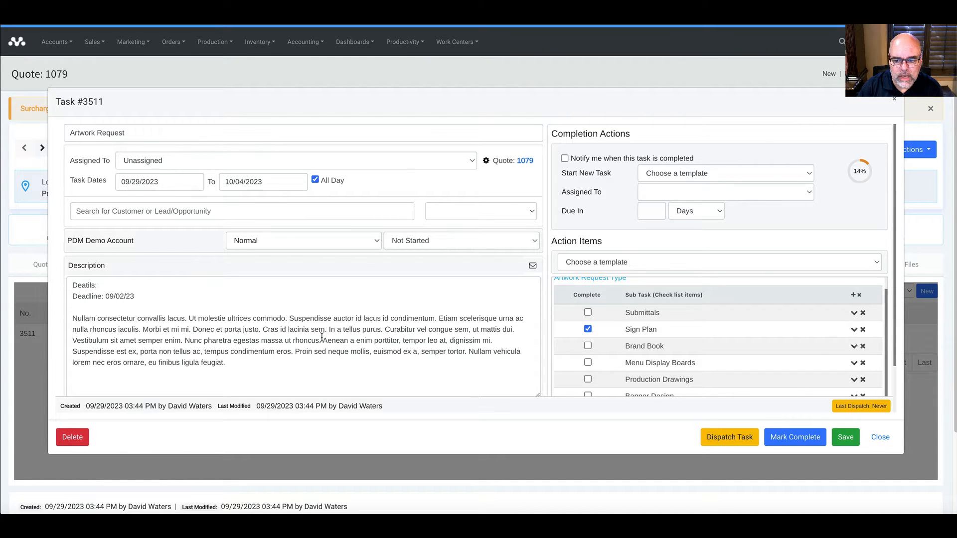
click(278, 165)
click(276, 173)
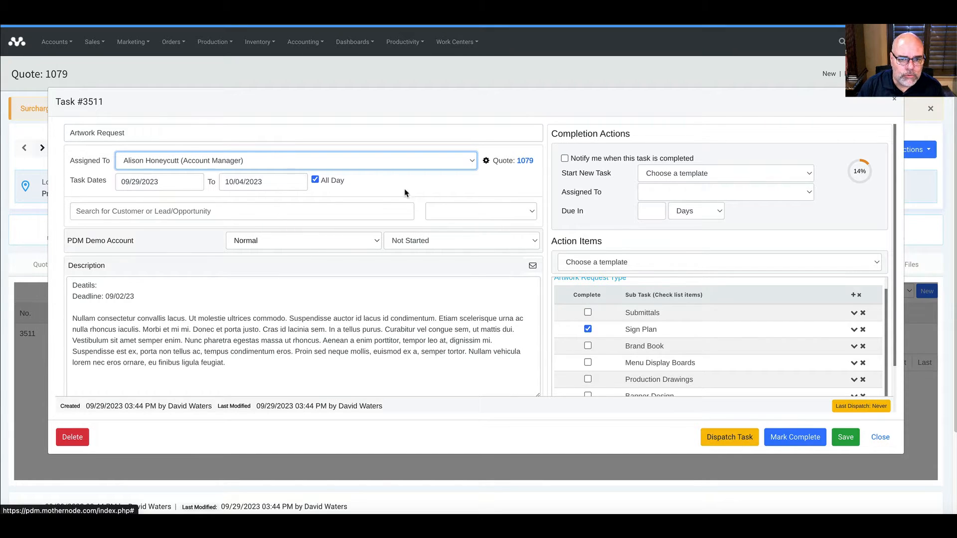
click(364, 165)
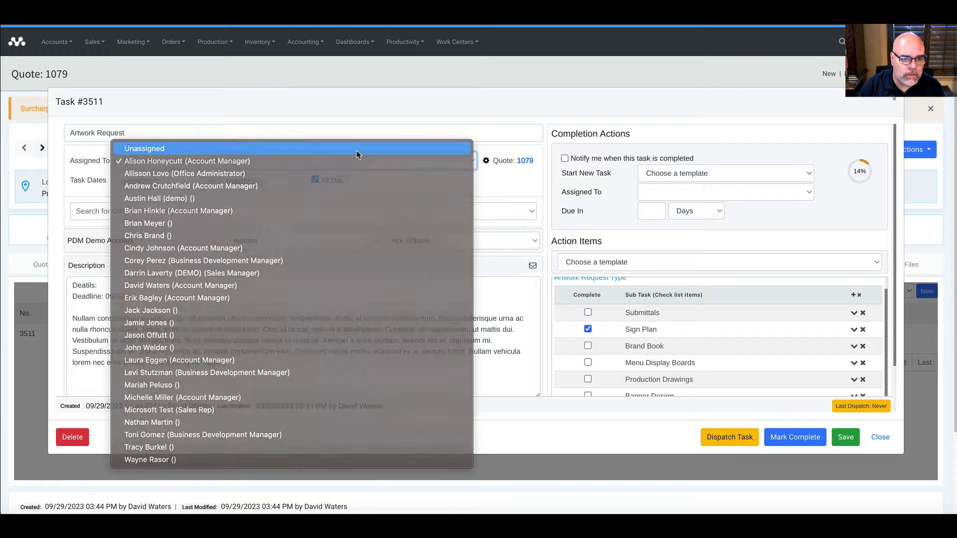
click(356, 150)
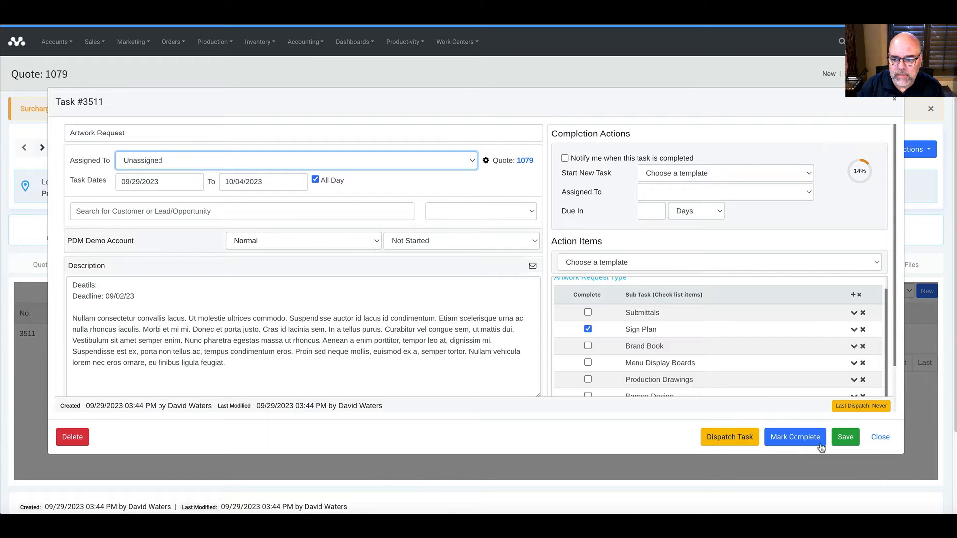
click(880, 438)
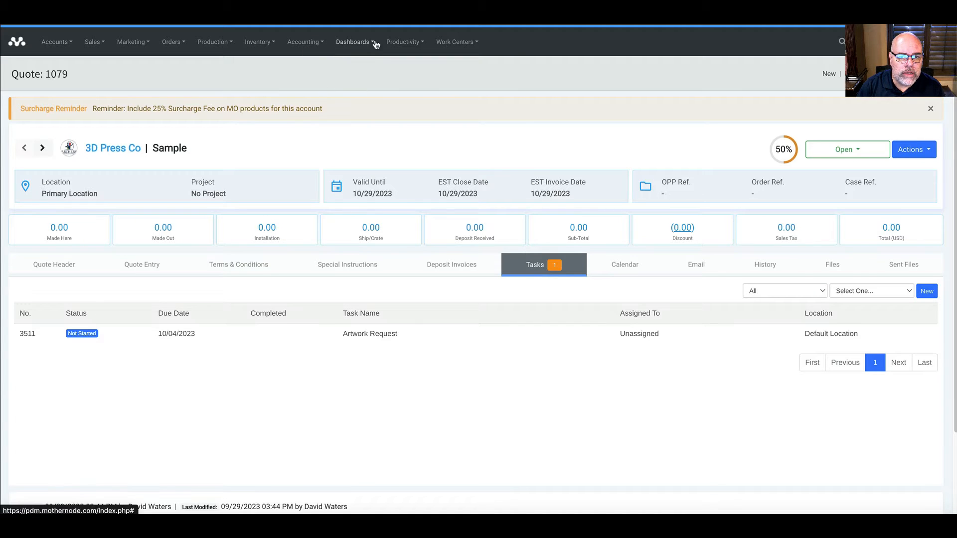
Step: Go to the full Tasks list under Productivity
click(402, 42)
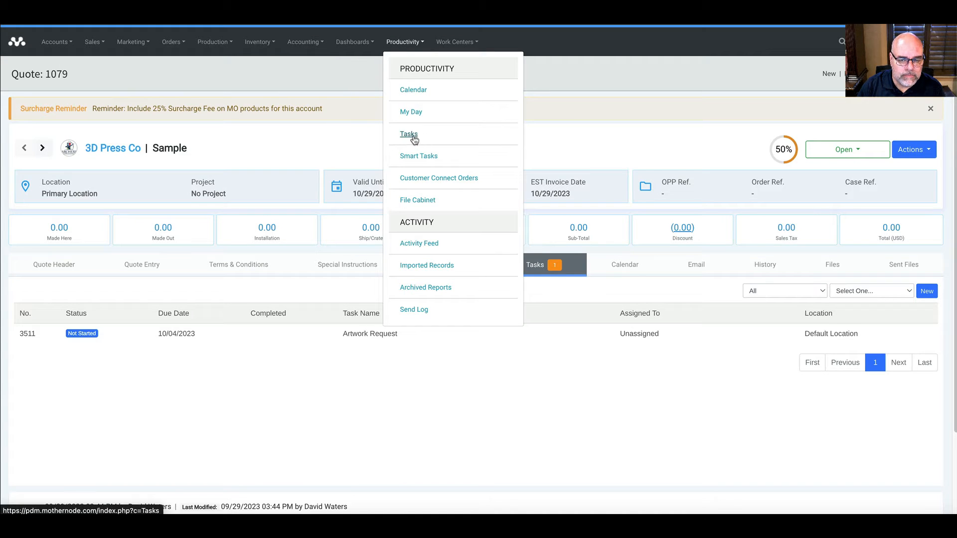
click(412, 139)
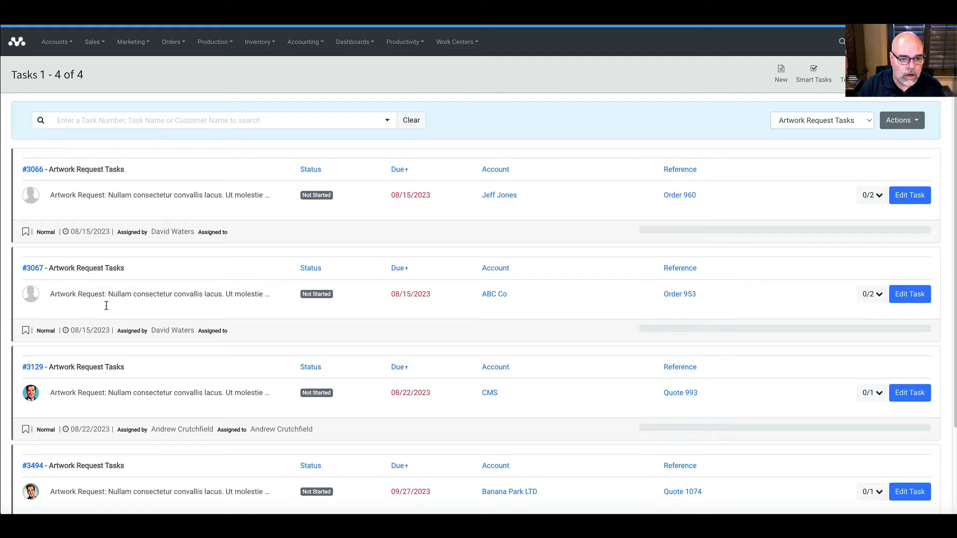
scroll(112, 391, down, 3)
scroll(116, 396, up, 2)
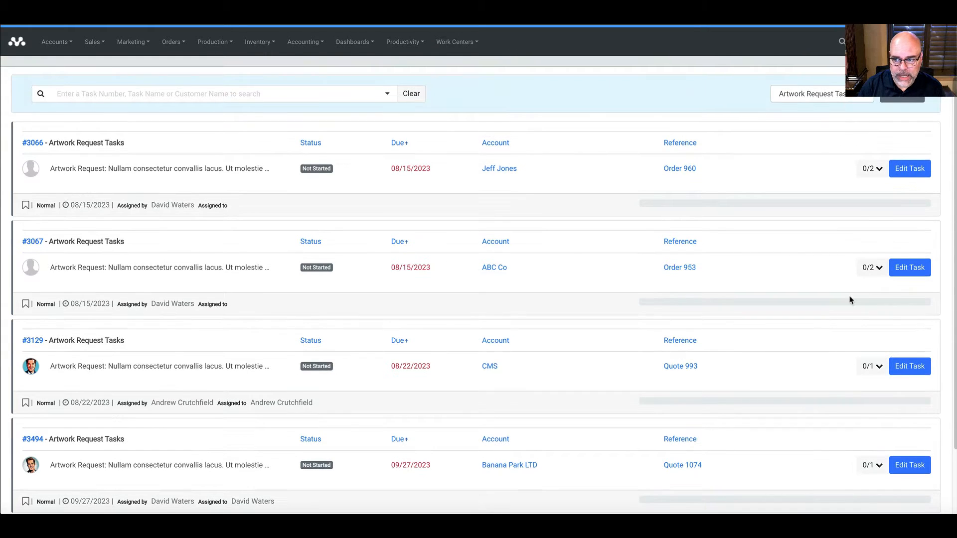
Step: Open task #3067, leave Assigned To as Unassigned, and close it
click(922, 276)
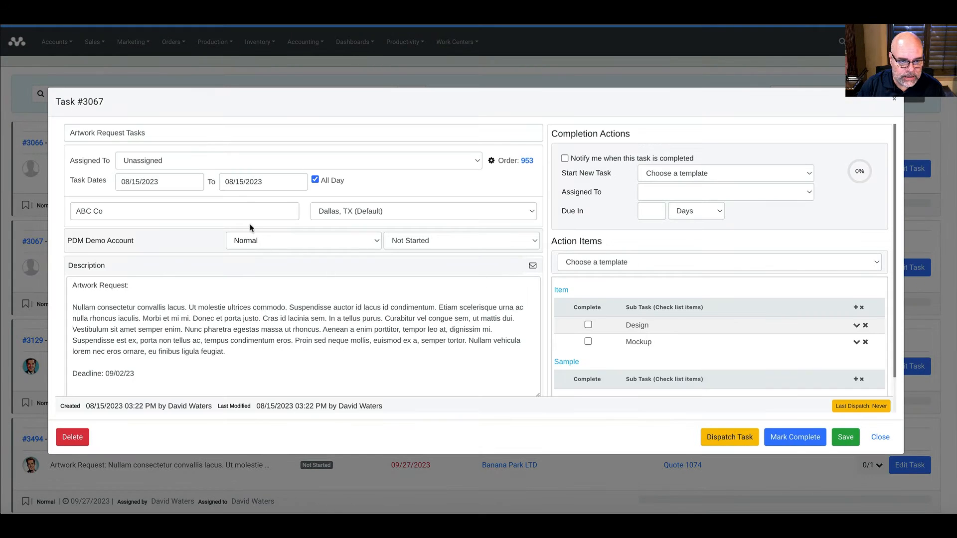
click(200, 154)
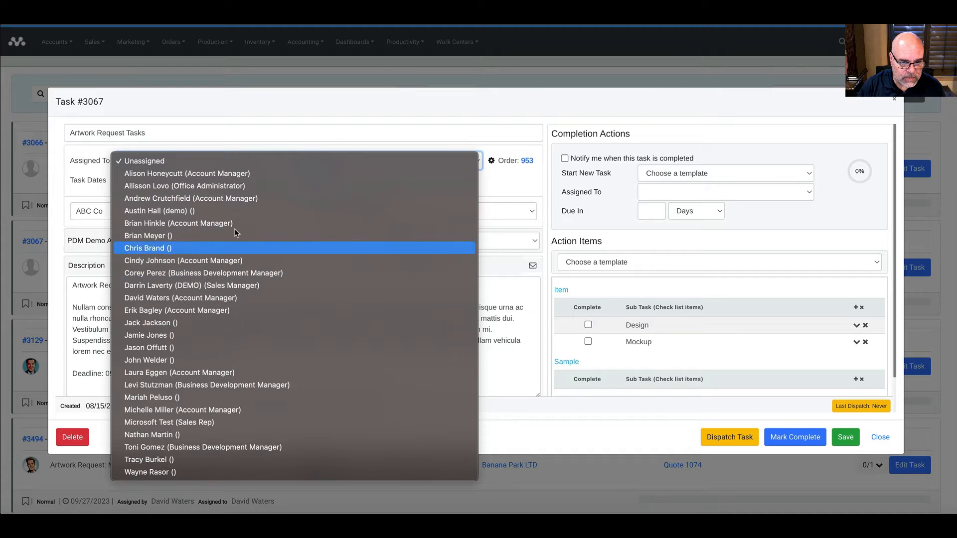
click(291, 115)
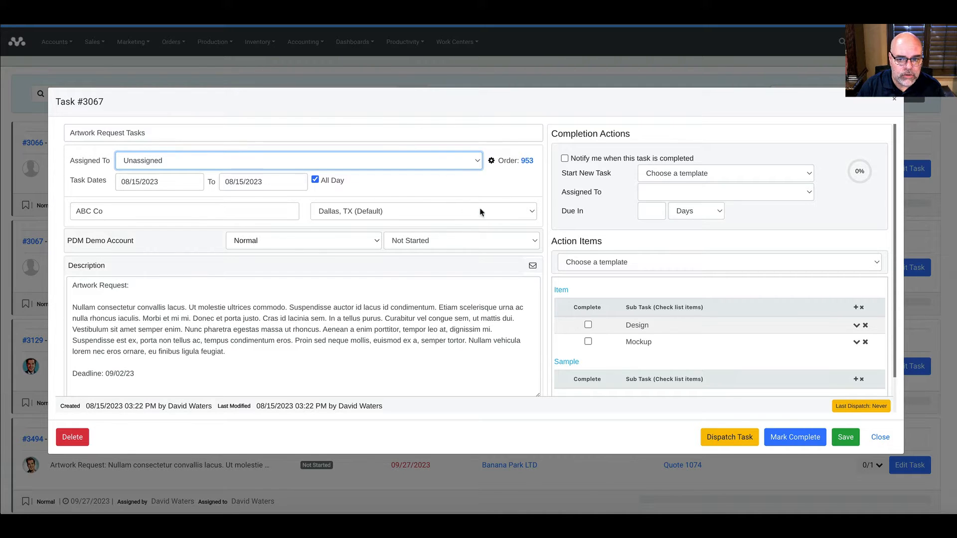
click(194, 112)
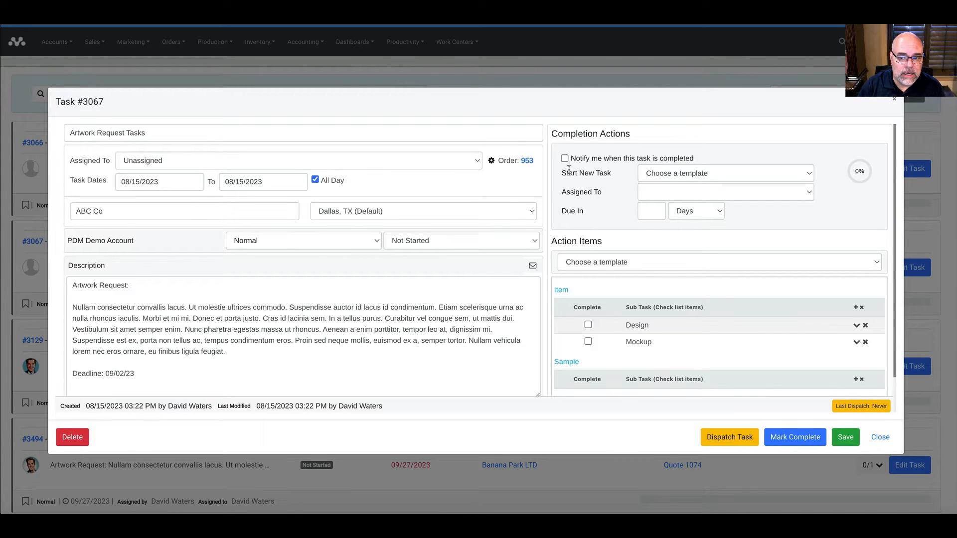
click(895, 103)
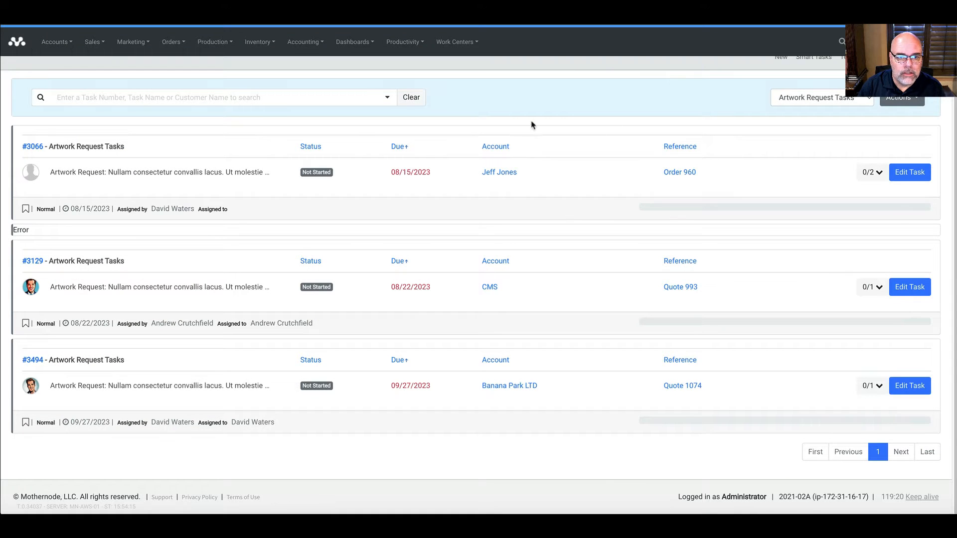
Step: Open the Project Handoff task on order 1041 for Banana Park LTD
mouse_move(177, 46)
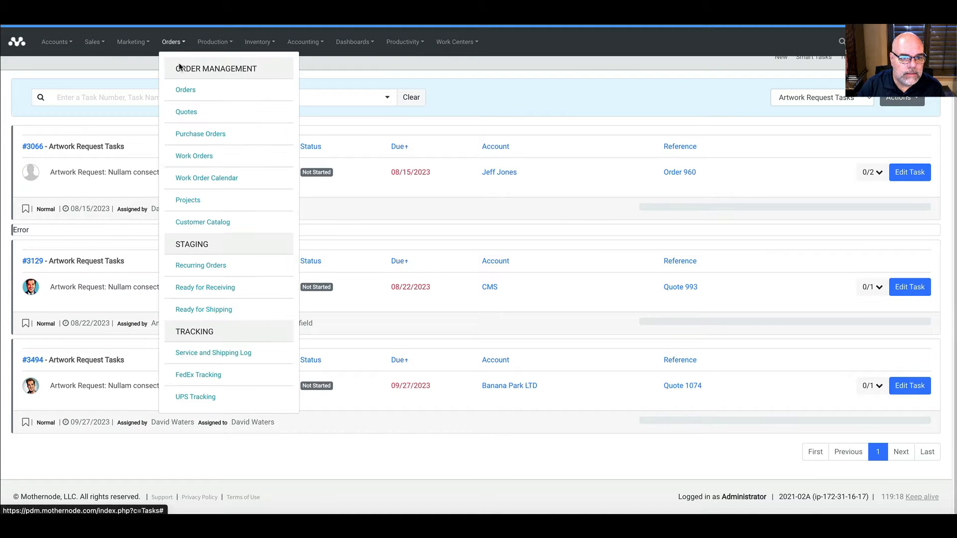
click(185, 91)
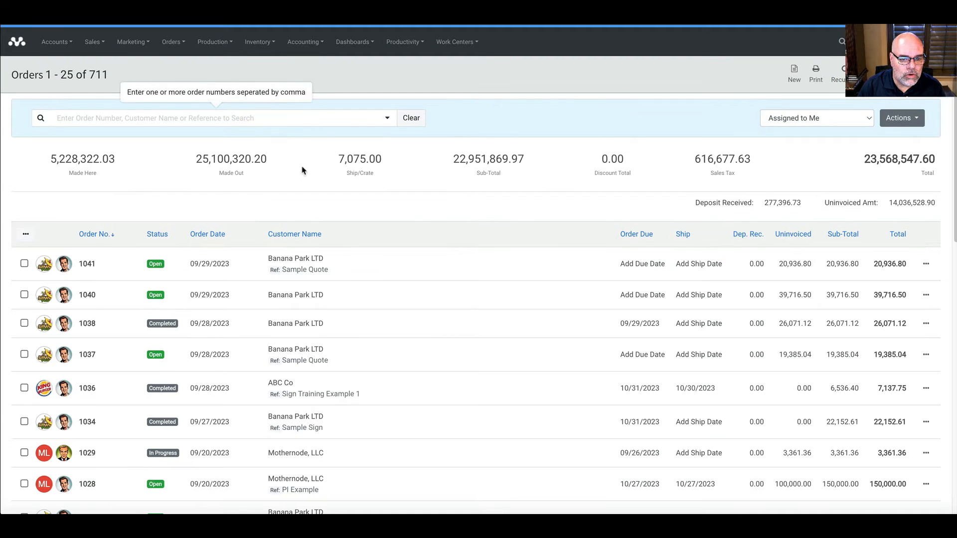
click(309, 269)
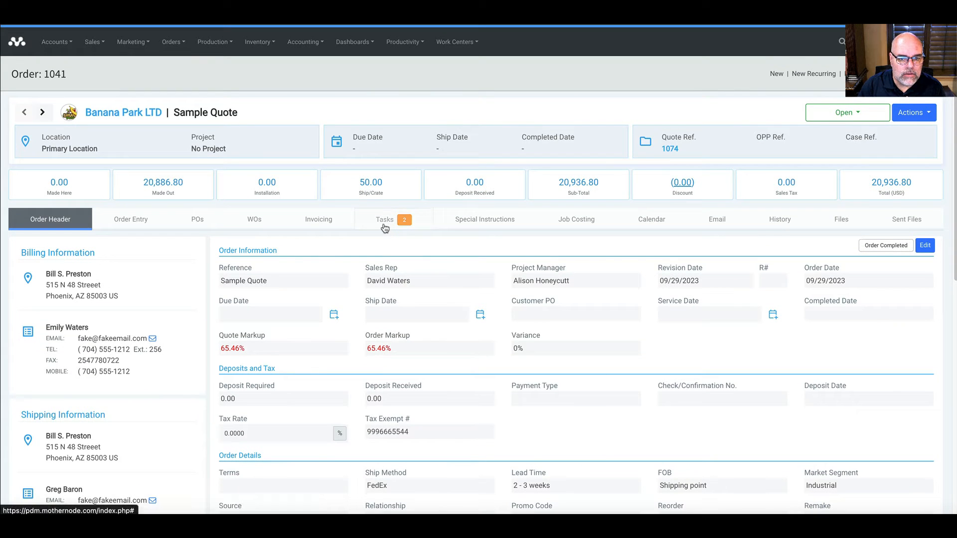
click(385, 220)
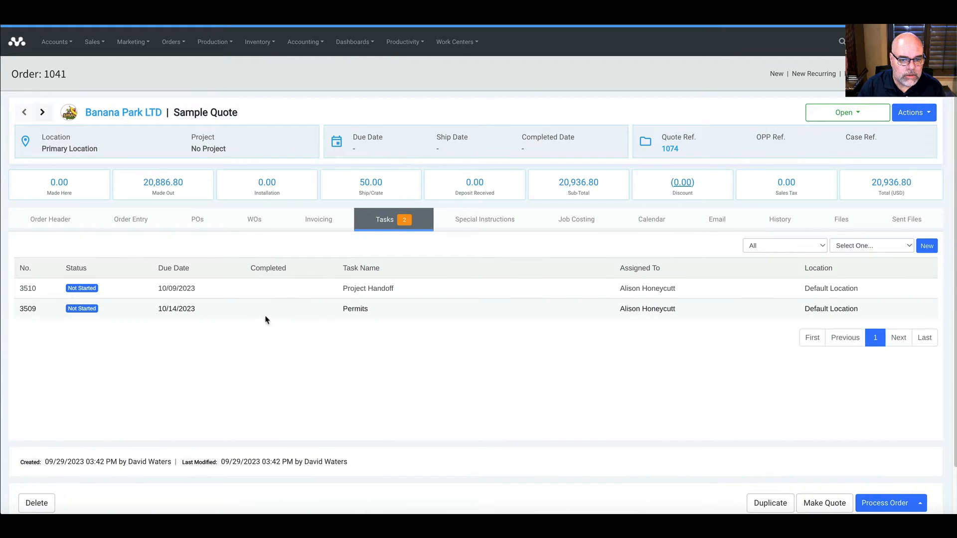
click(227, 294)
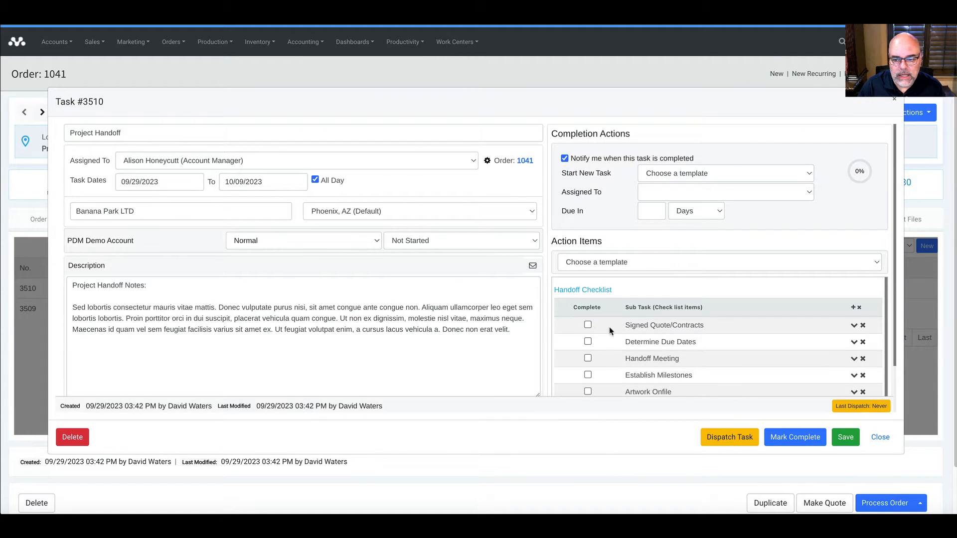
scroll(594, 375, down, 3)
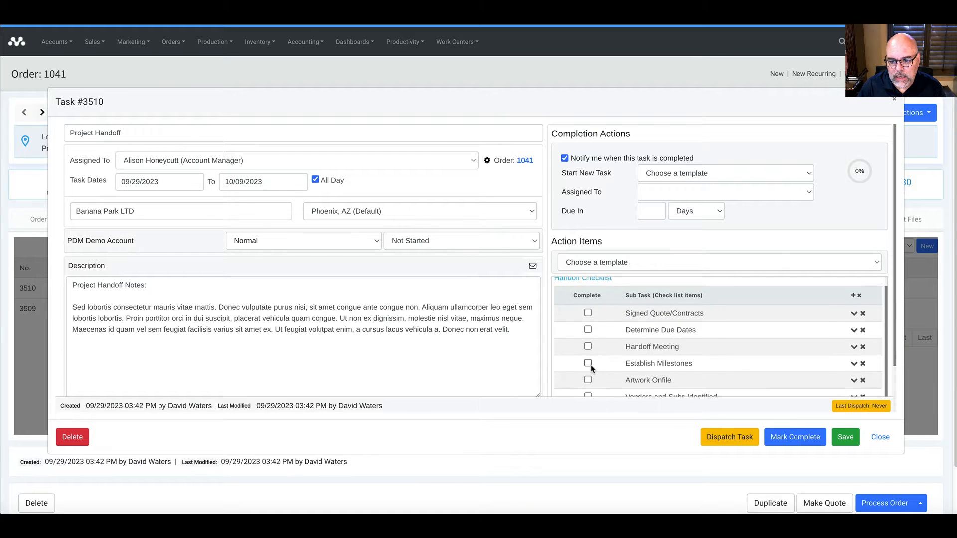
Step: Tick five checklist items, delete Vendors and Subs Identified, and close the task at 71%
click(588, 298)
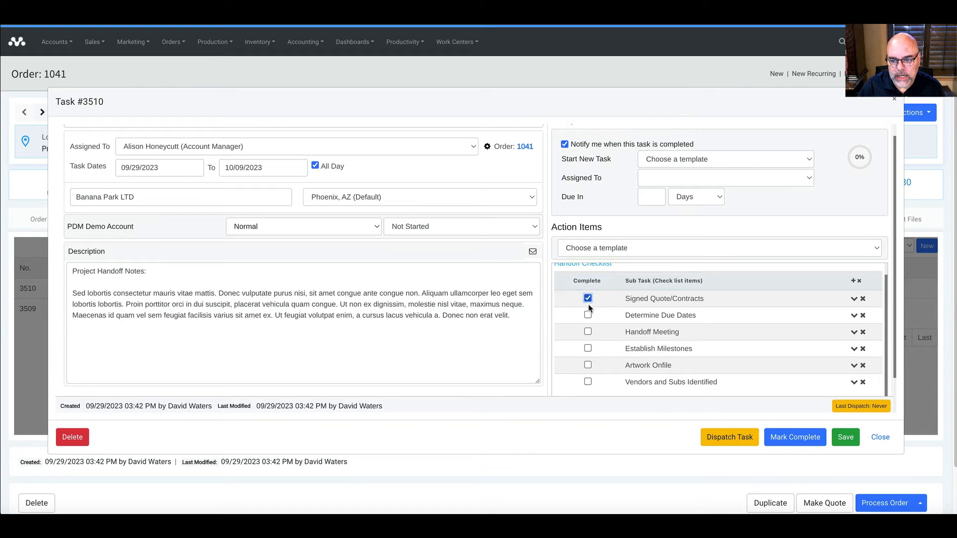
click(588, 315)
click(588, 331)
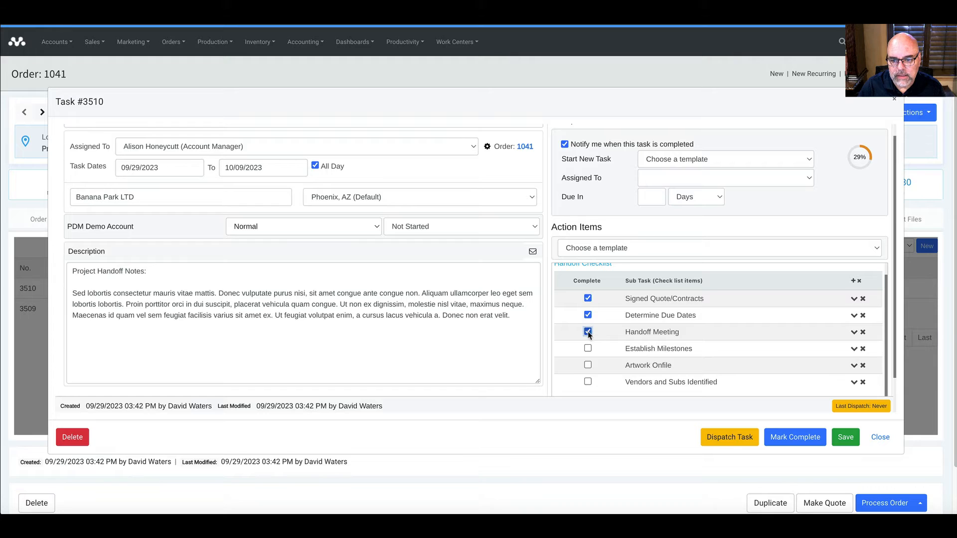
click(589, 348)
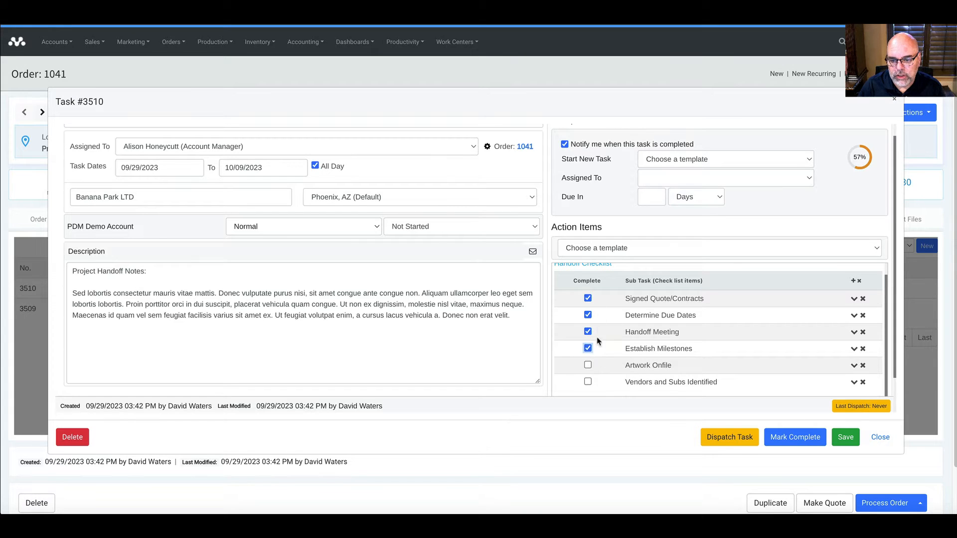
click(588, 366)
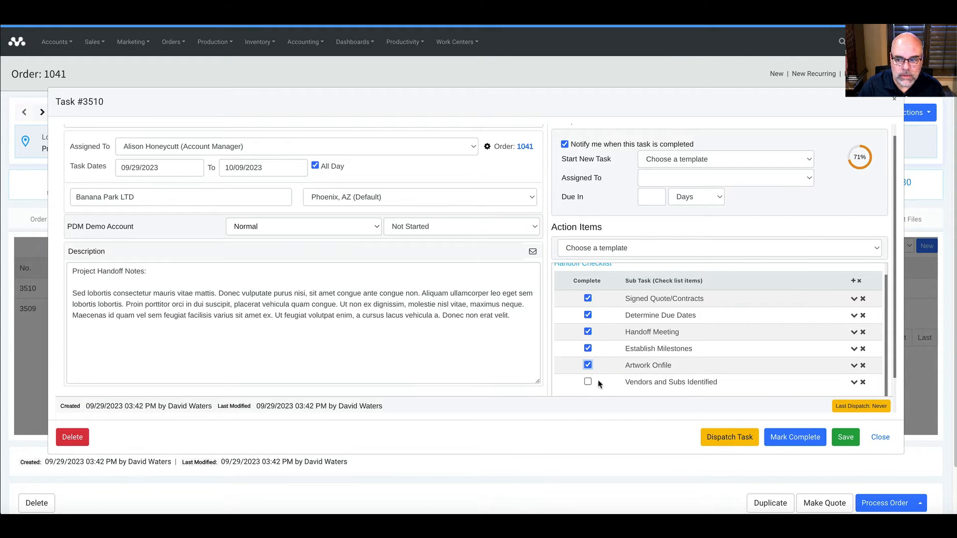
click(862, 383)
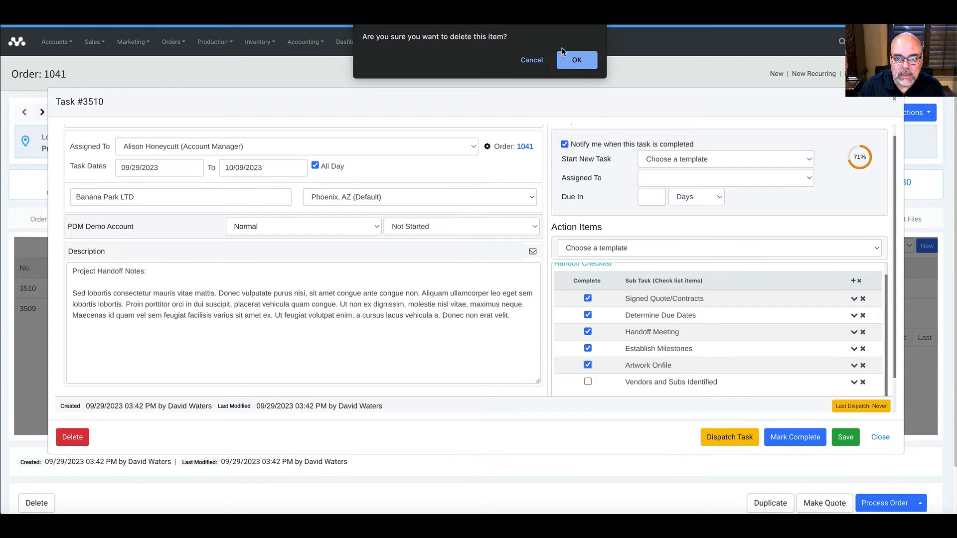
click(573, 59)
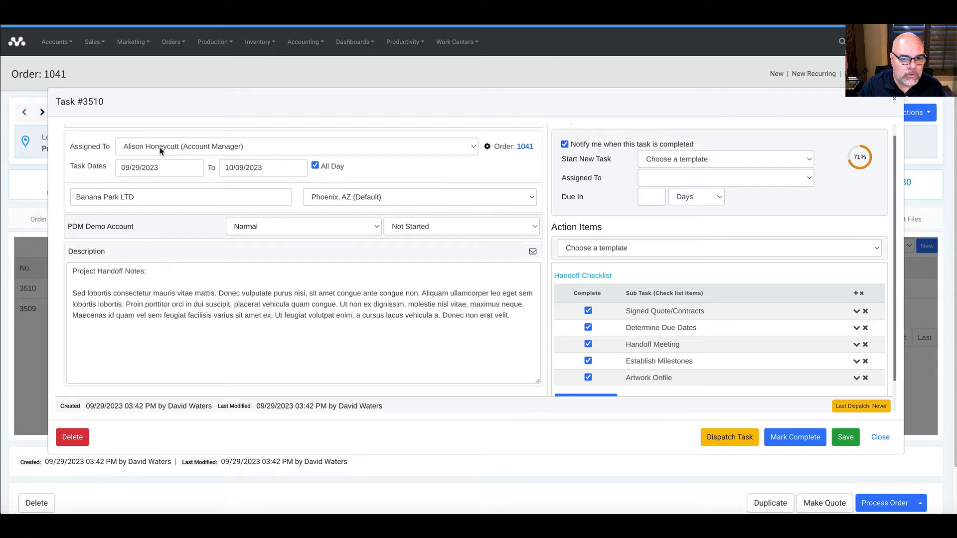
scroll(160, 164, up, 1)
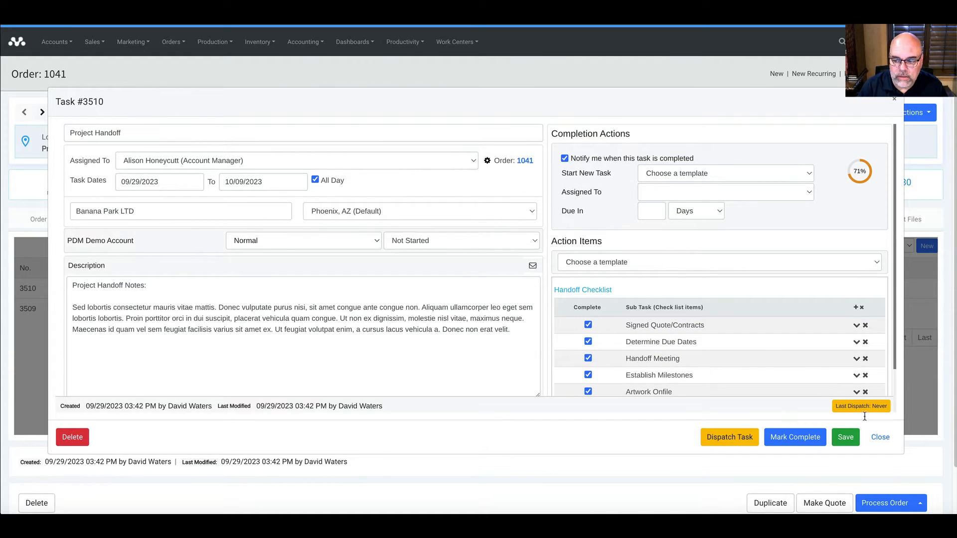
click(880, 439)
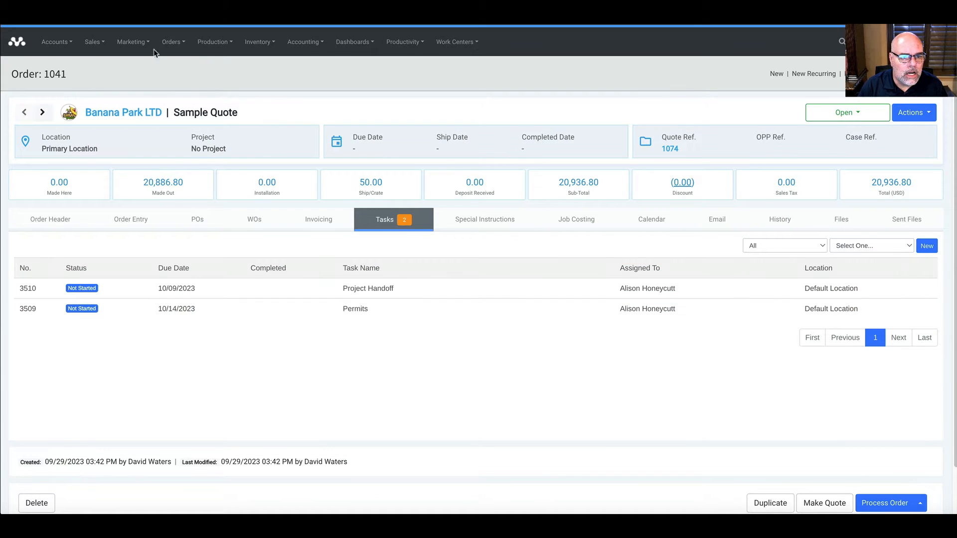
Step: Open ABC Inc. quote 1073 from the Quotes list
click(171, 42)
click(183, 111)
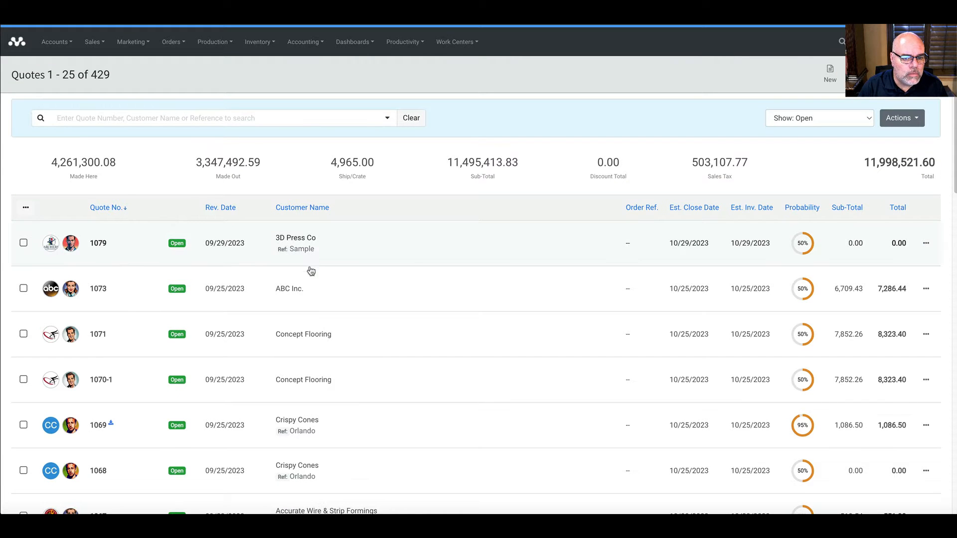
click(309, 295)
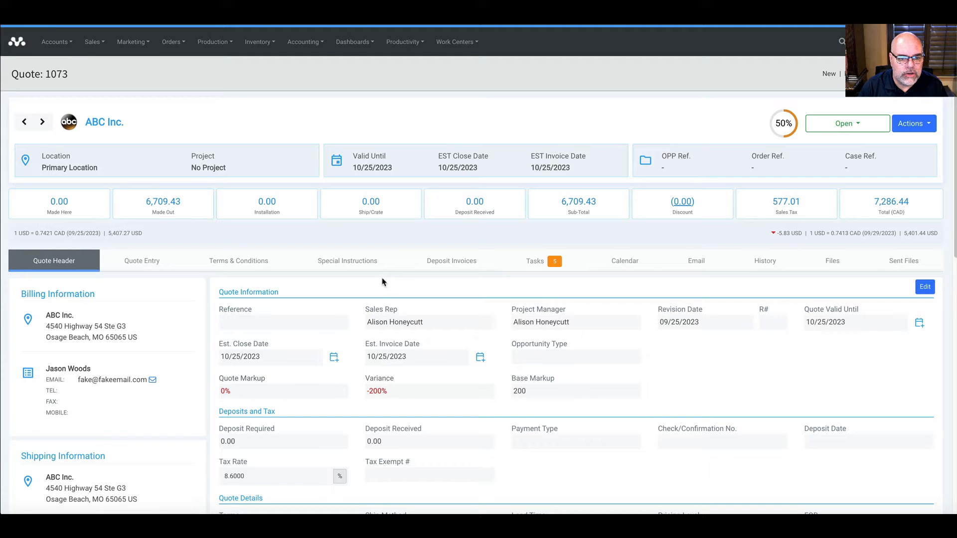
scroll(607, 333, down, 5)
scroll(607, 333, down, 5)
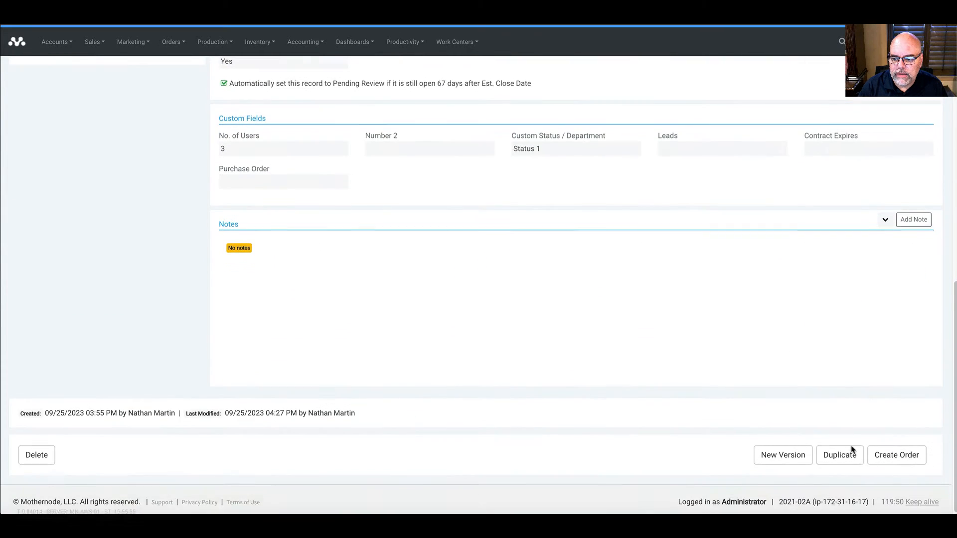
Step: Convert quote 1073 into order 1042, save it, and open its Project Handoff task
click(890, 451)
click(512, 302)
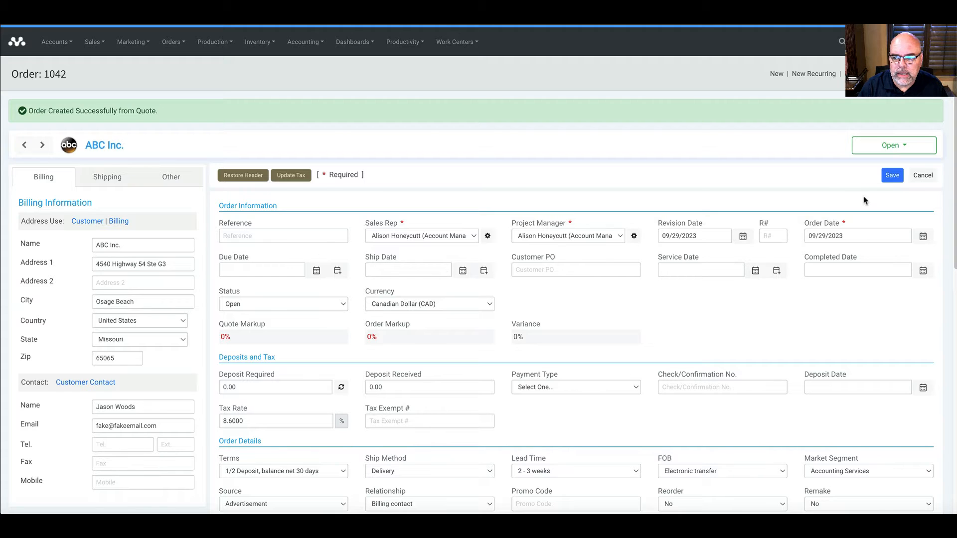
click(892, 177)
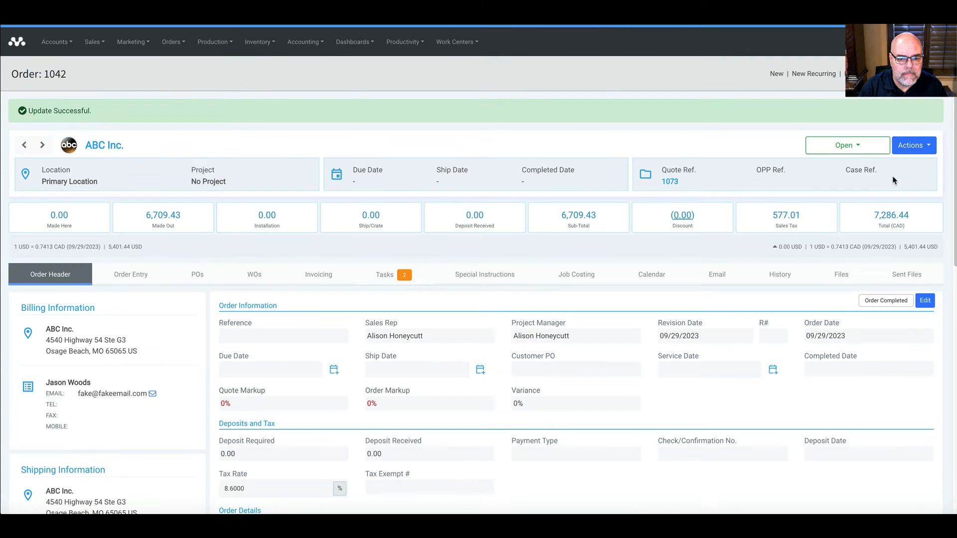
click(380, 283)
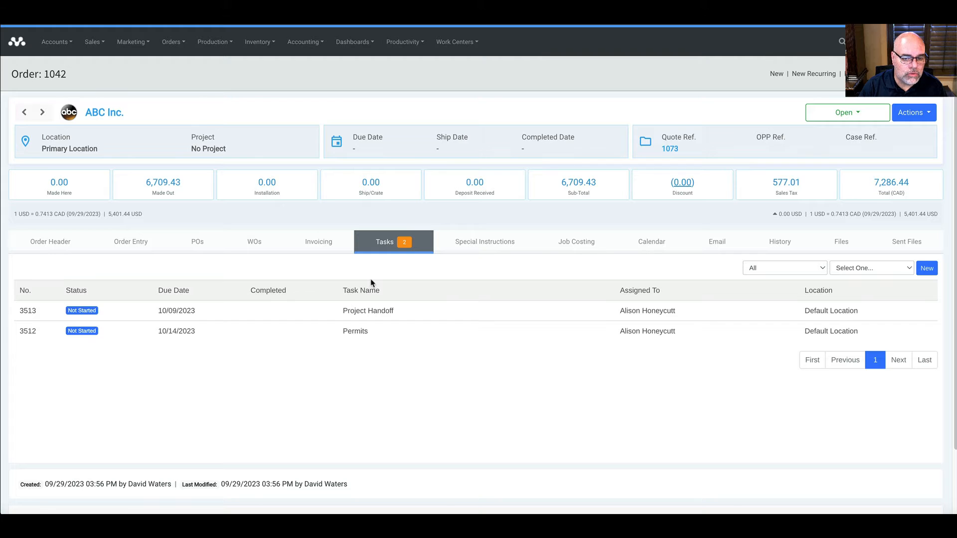
click(390, 311)
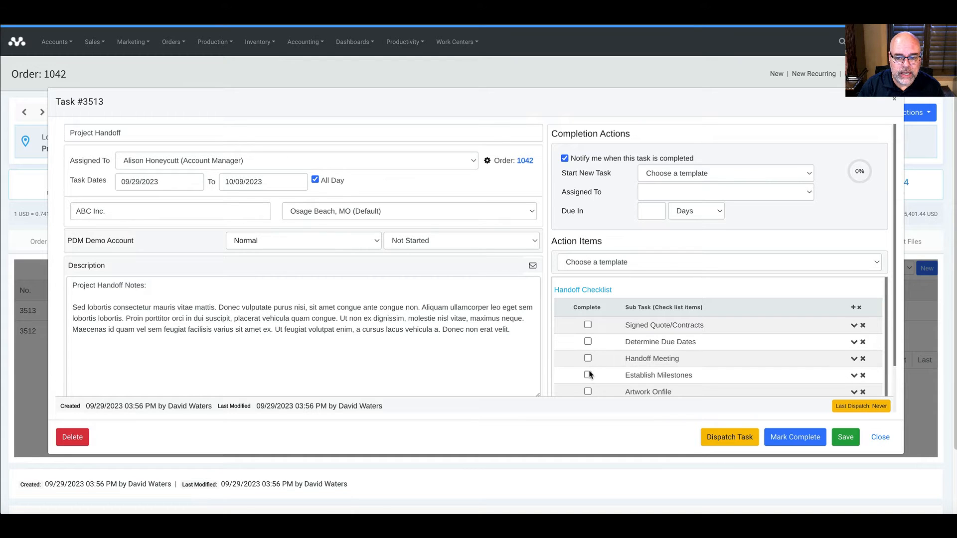
Step: Tick Determine Due Dates, Handoff Meeting and Signed Quote/Contracts (43%), then save and close the task
click(588, 342)
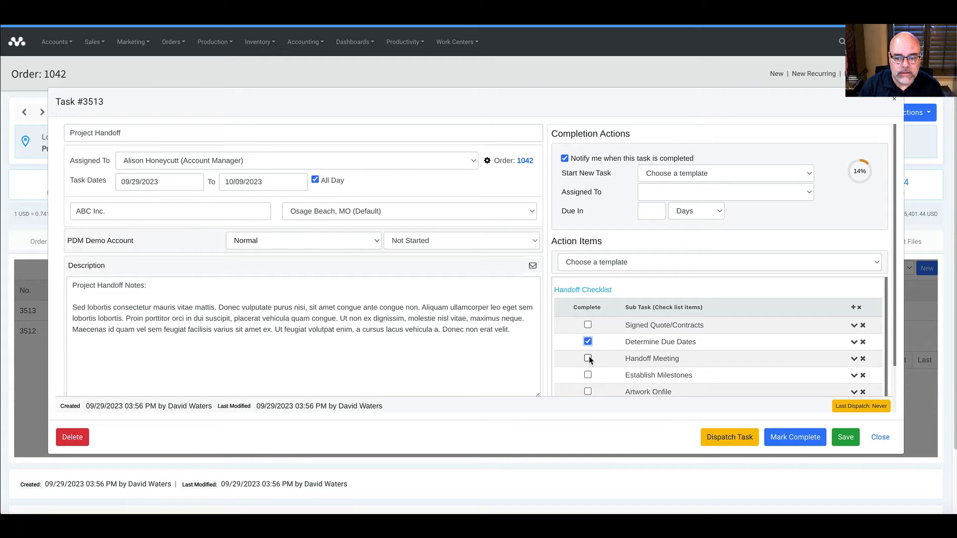
click(588, 358)
click(588, 325)
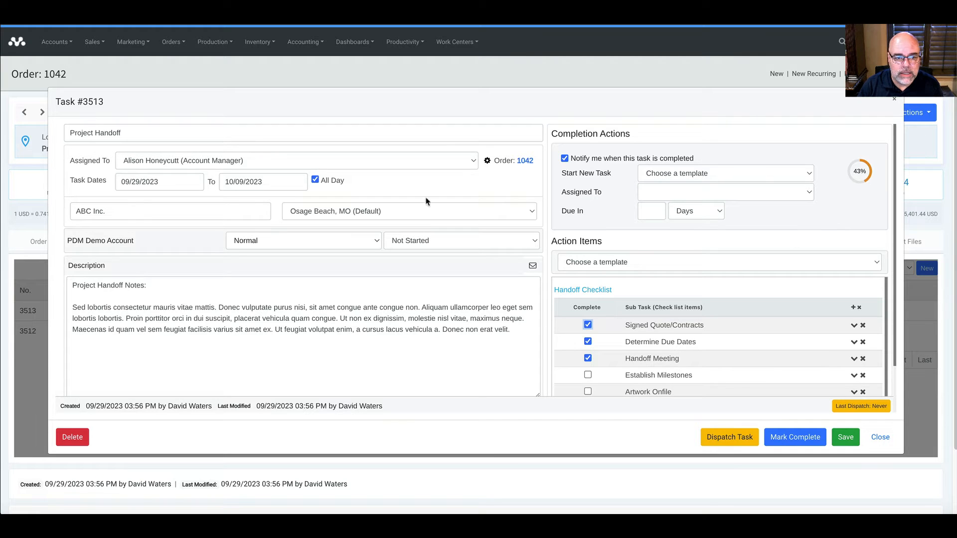
click(846, 437)
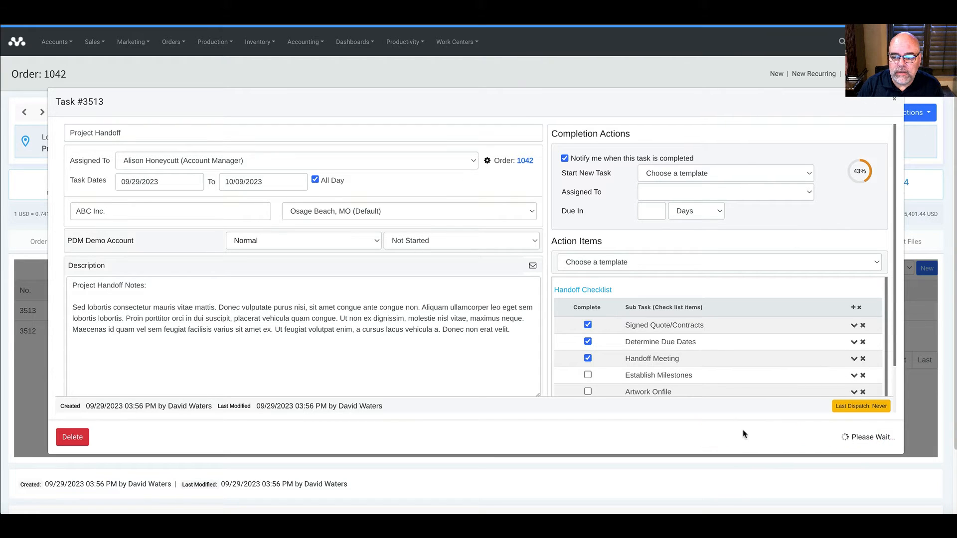
click(895, 105)
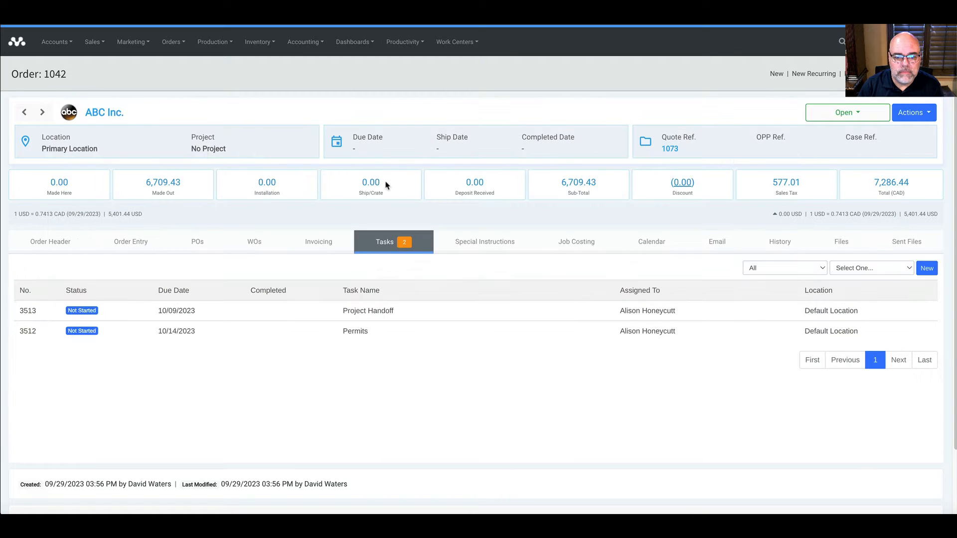
Step: Reassign Permits task 3512 to another account manager, dispatch it, and save
click(369, 339)
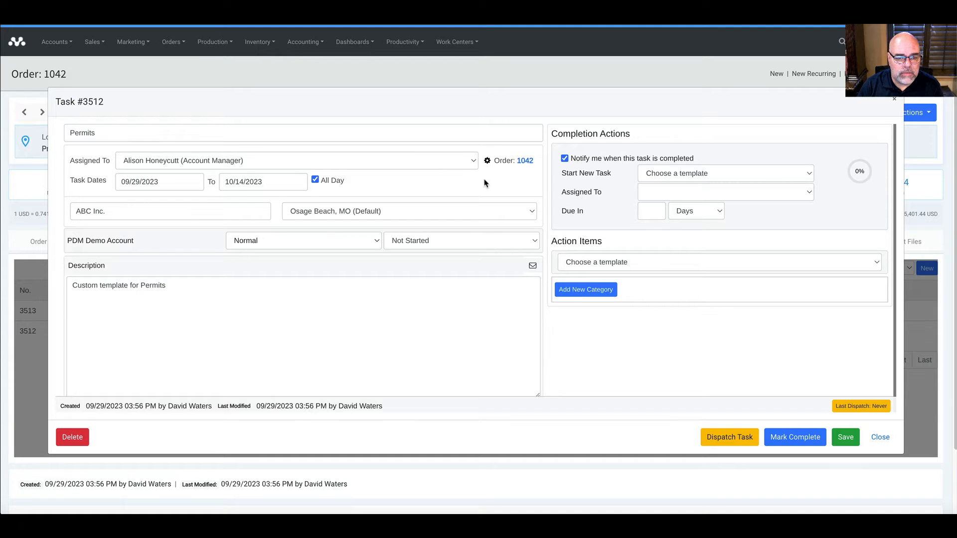
click(345, 160)
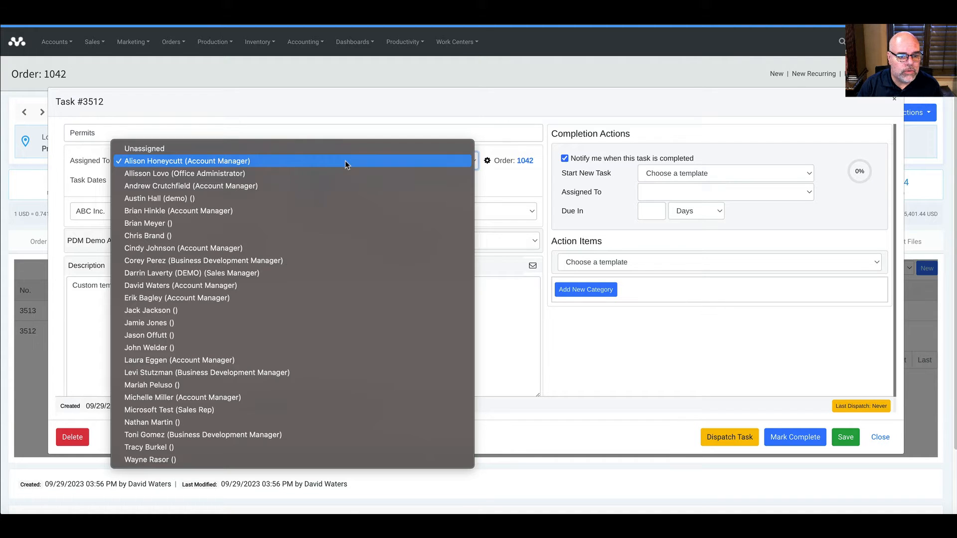
click(334, 284)
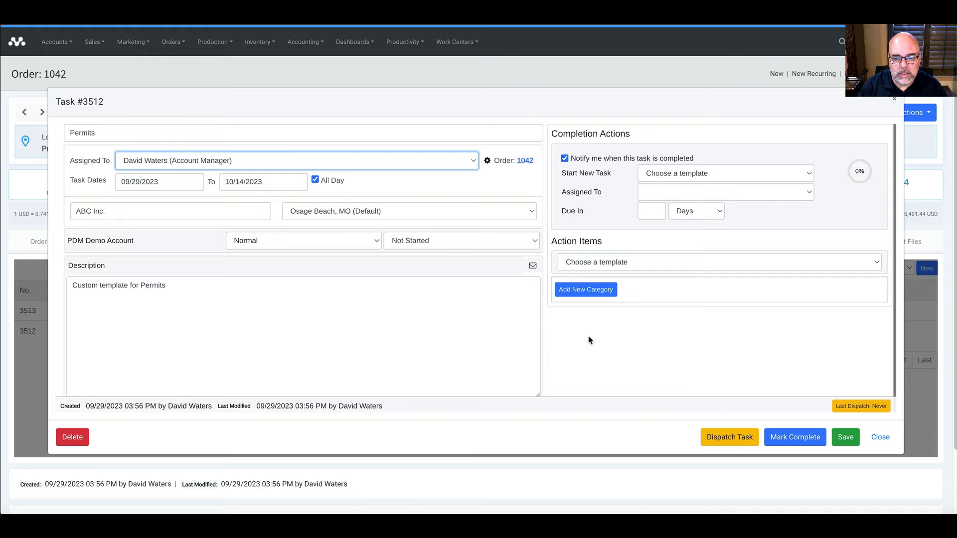
click(737, 439)
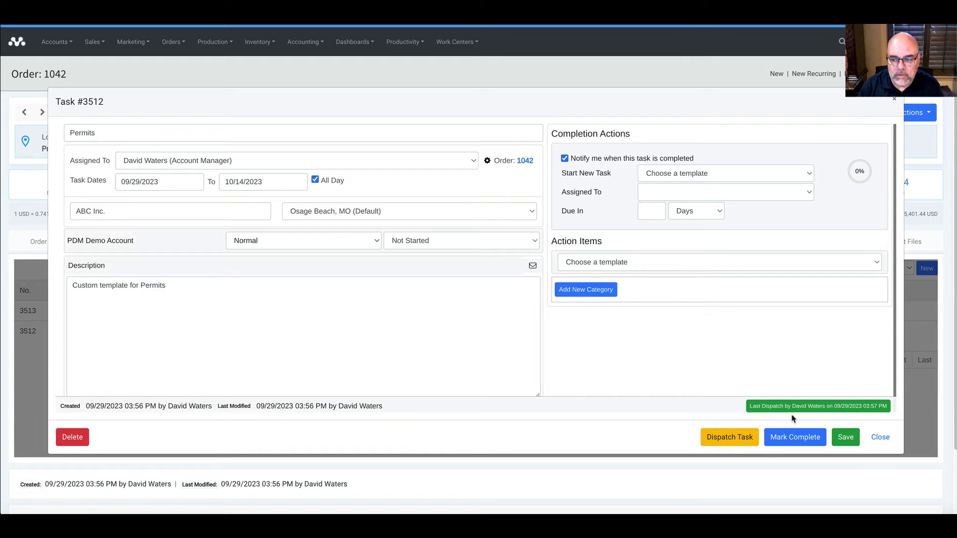
click(855, 439)
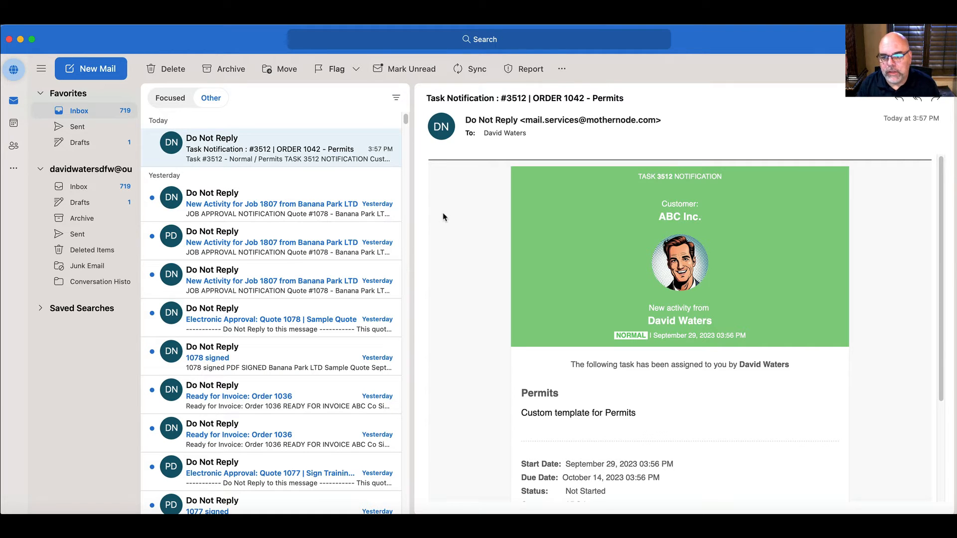
Step: Scroll through the Task Notification #3512 email for ORDER 1042 - Permits in Outlook
scroll(574, 354, down, 1)
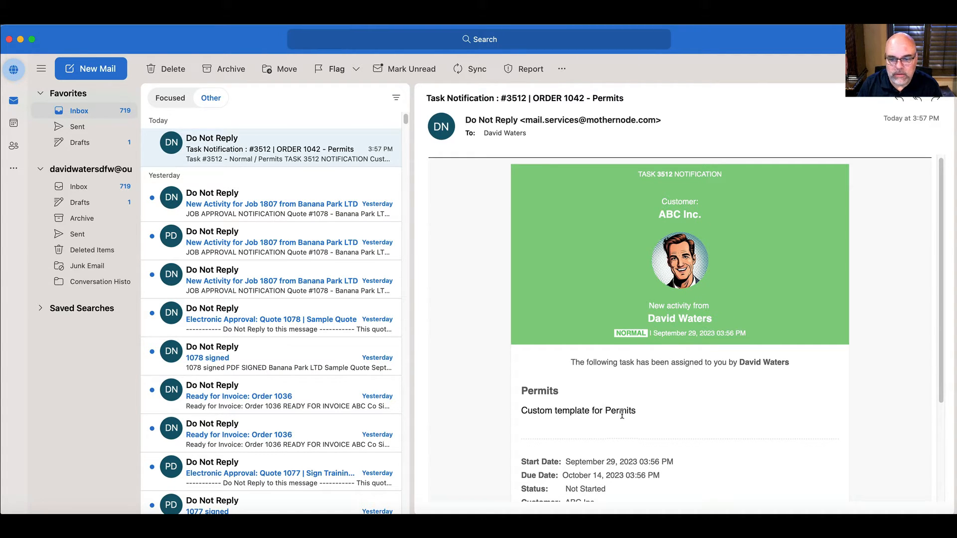
scroll(643, 414, down, 3)
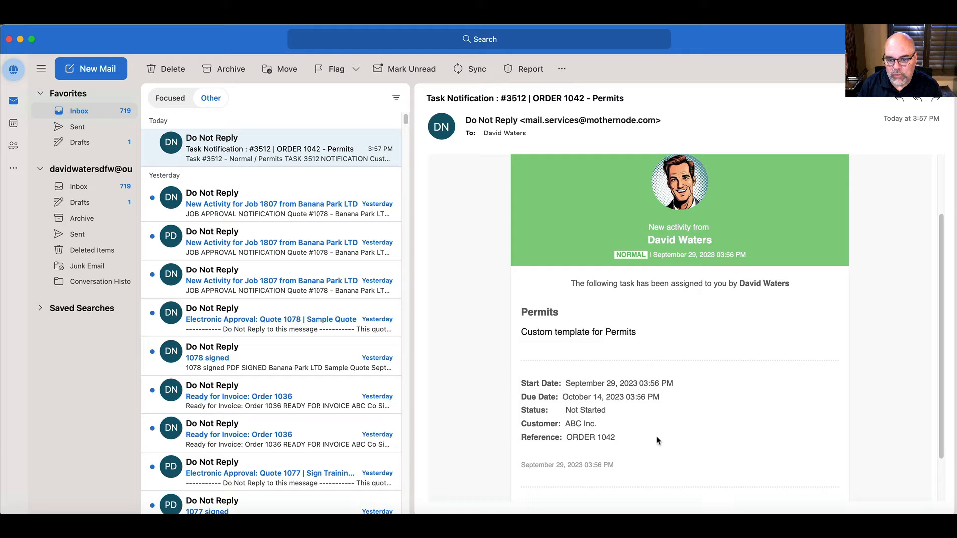
scroll(648, 438, down, 2)
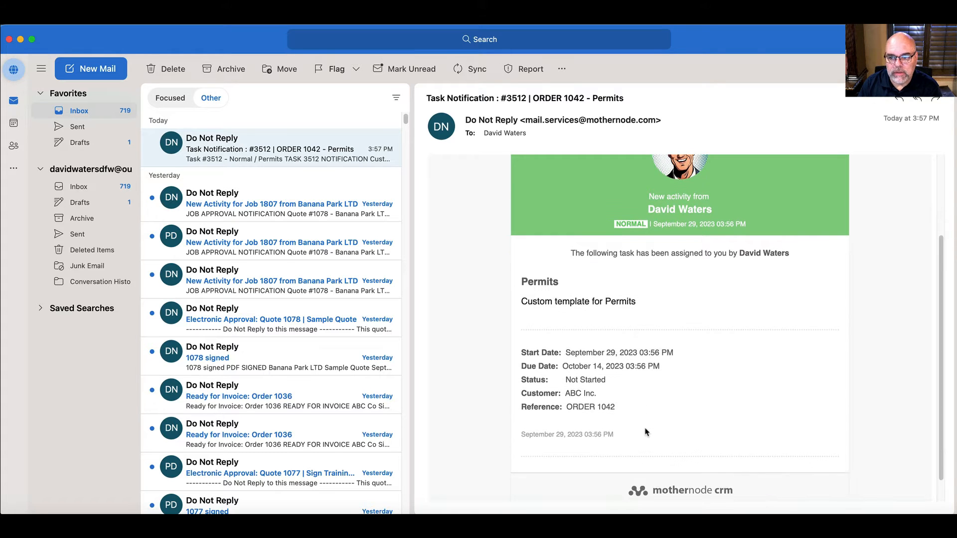
scroll(647, 432, up, 4)
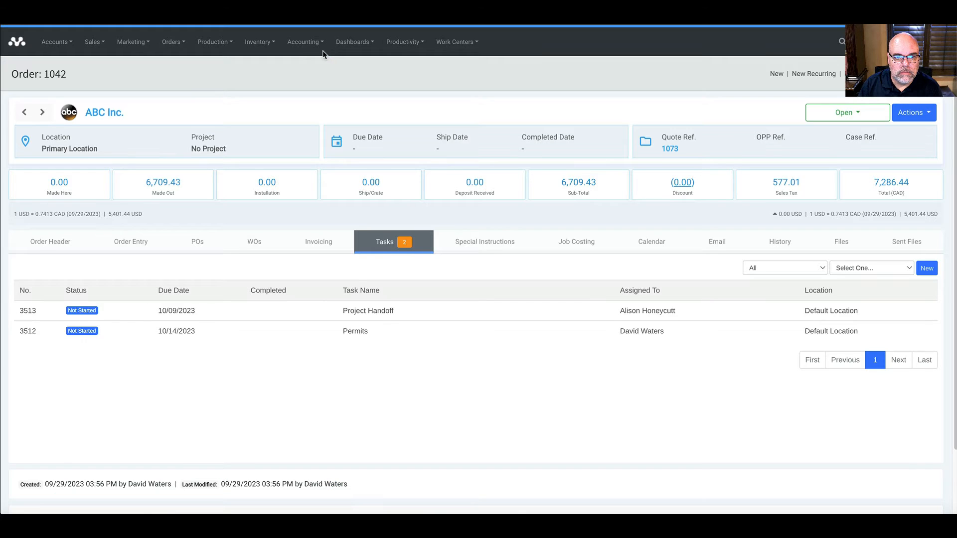
Step: Clear the Tasks list search and show the My Artwork Tasks saved search
click(403, 44)
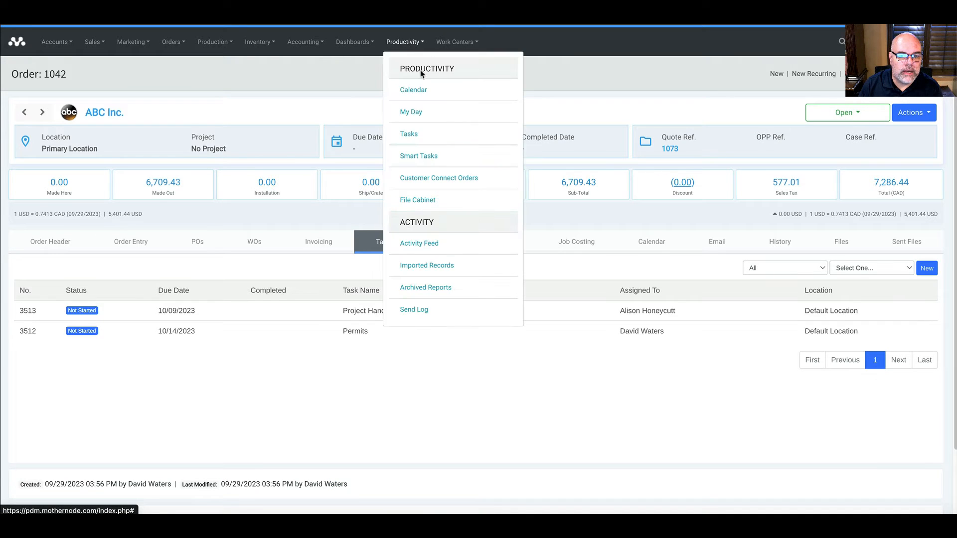
click(412, 134)
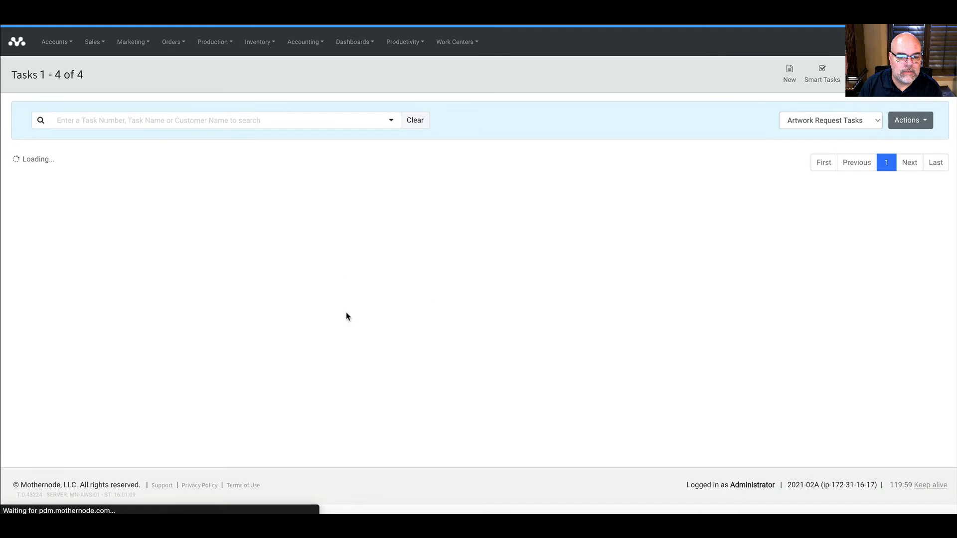
click(417, 122)
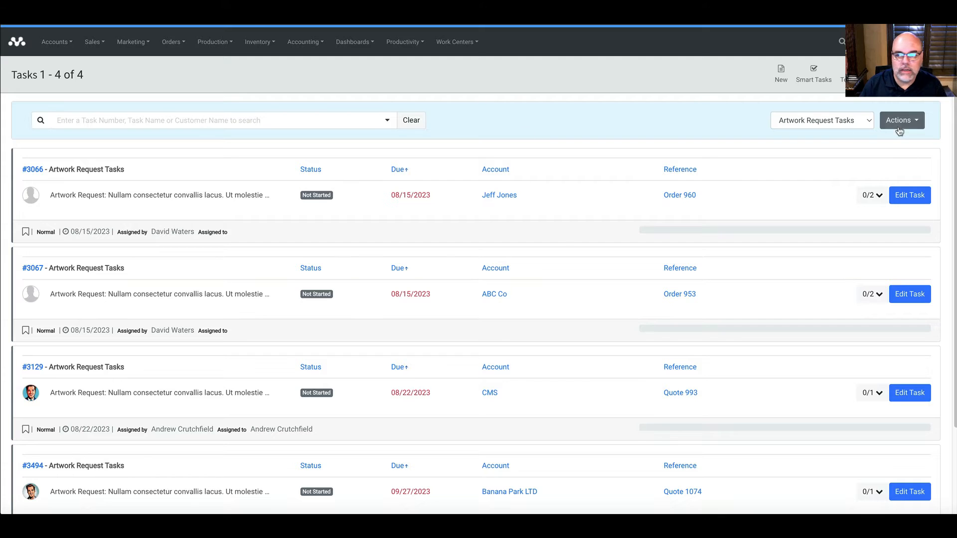
click(843, 119)
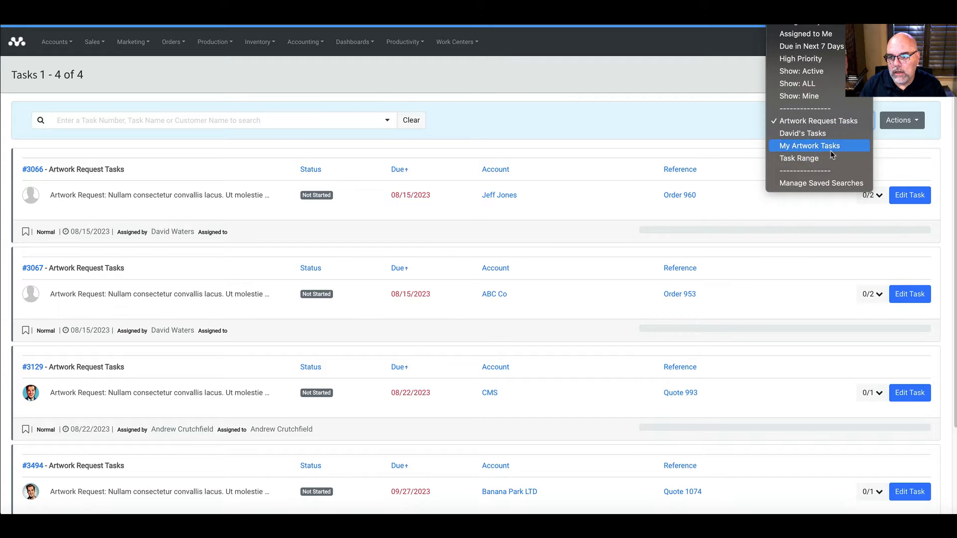
click(830, 146)
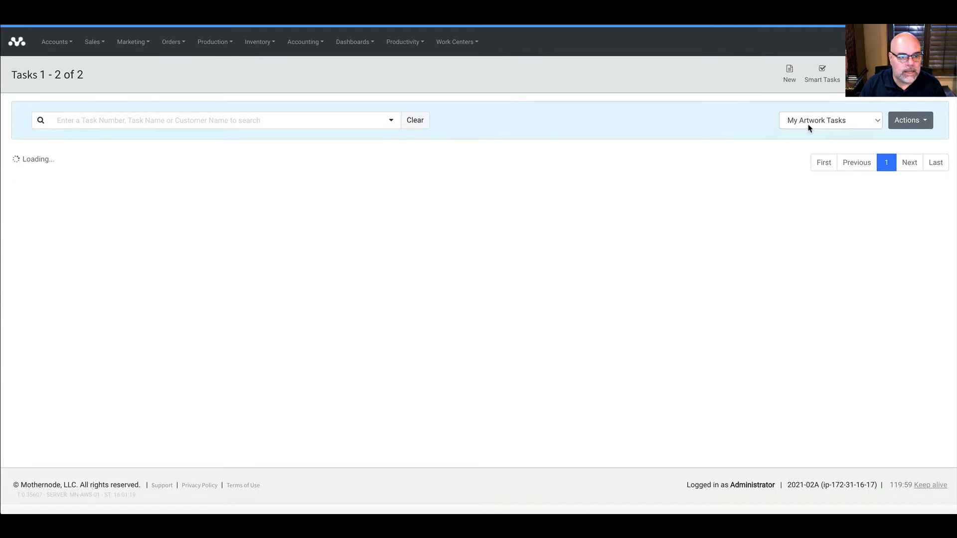
Step: Switch to a user's personal saved task search, listing 707 tasks
click(808, 127)
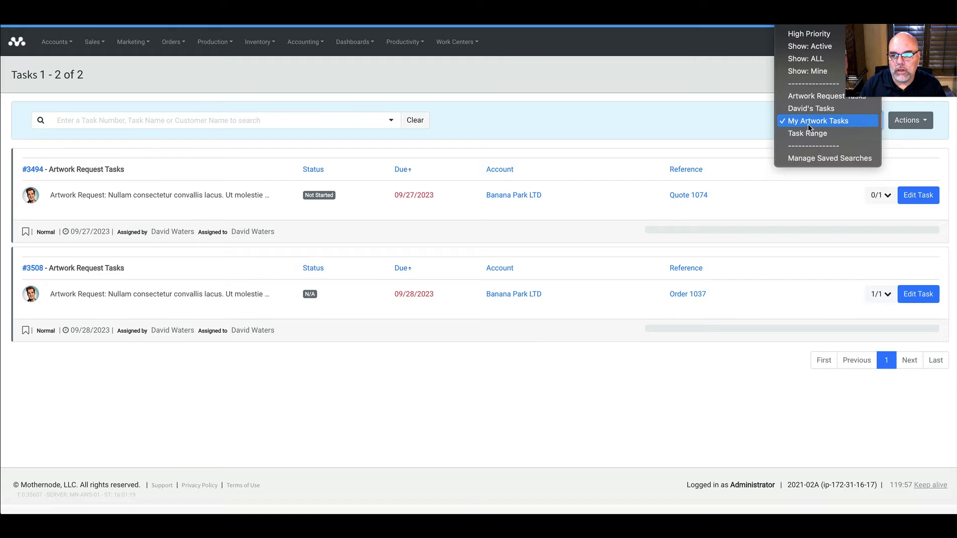
click(809, 108)
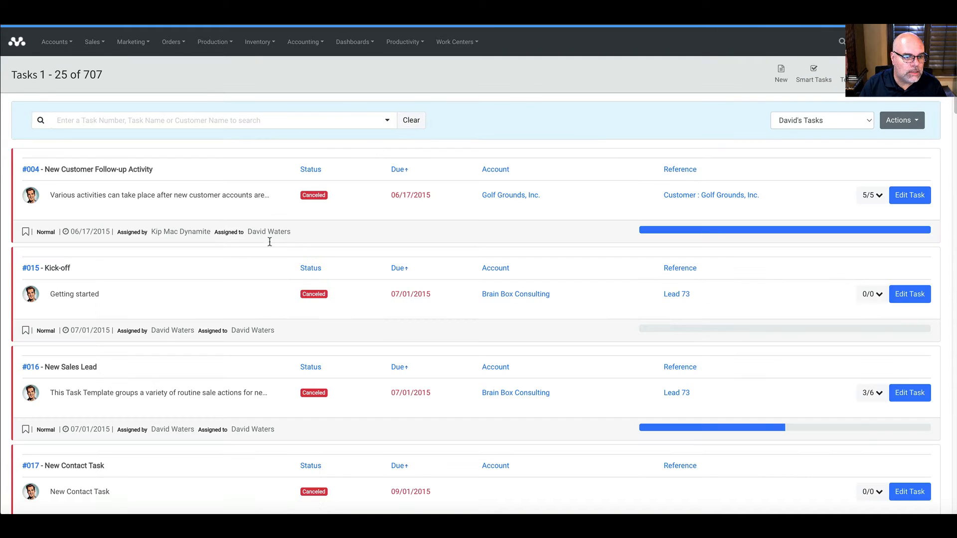
scroll(287, 333, down, 2)
scroll(287, 332, down, 2)
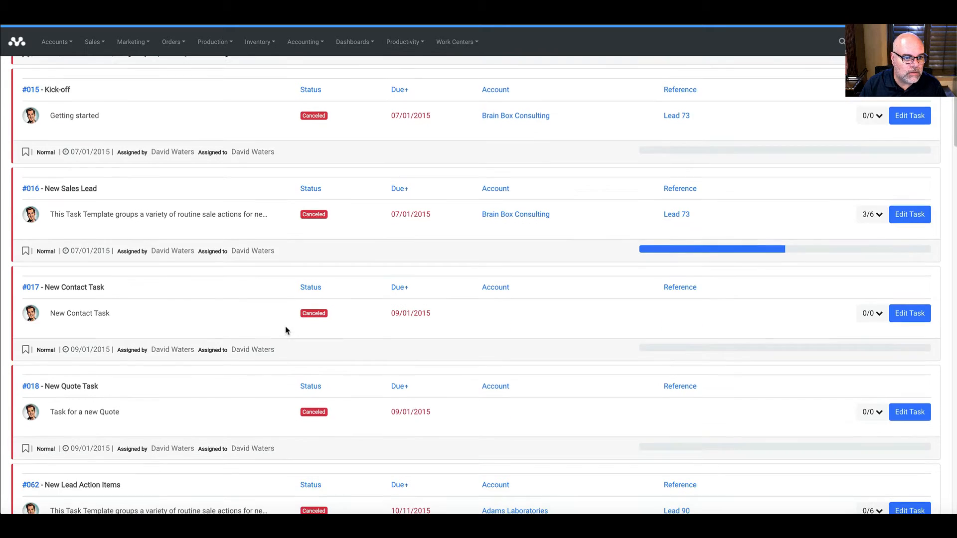
scroll(286, 330, up, 4)
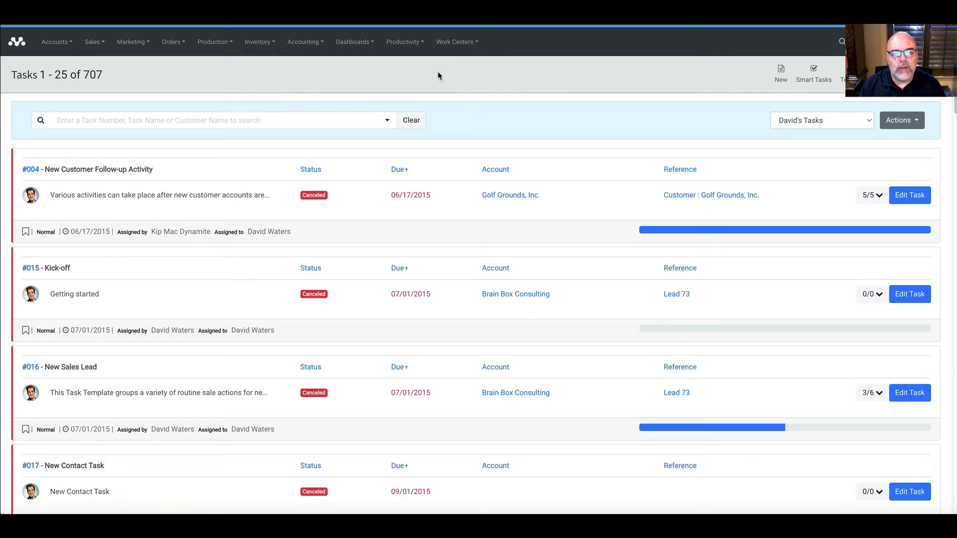
click(405, 44)
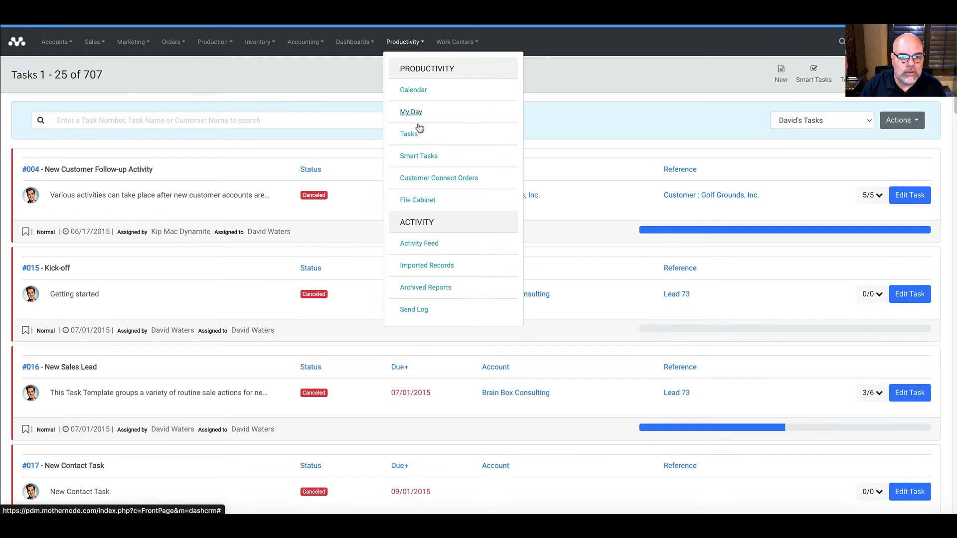
Step: Open the Artwork Request template for editing from the Smart Tasks Template Manager
click(419, 156)
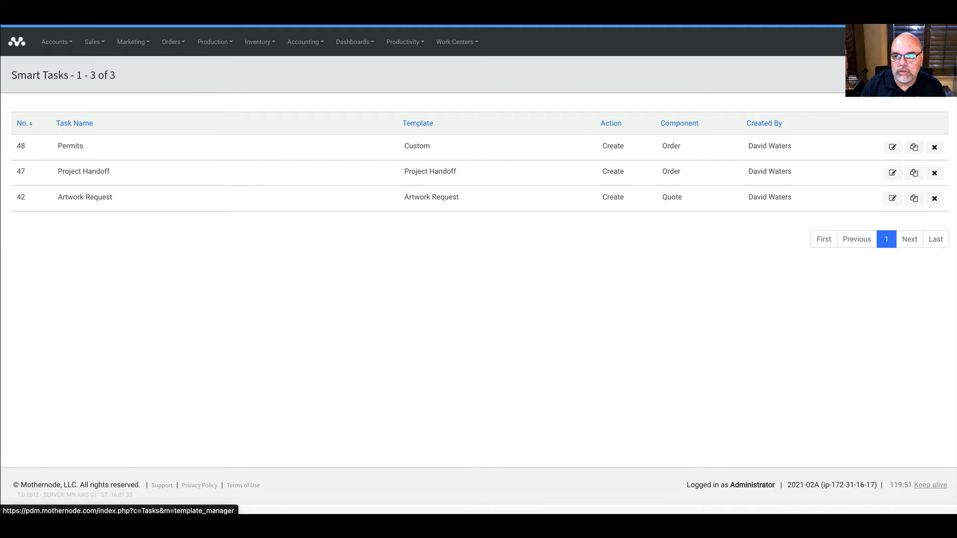
click(911, 75)
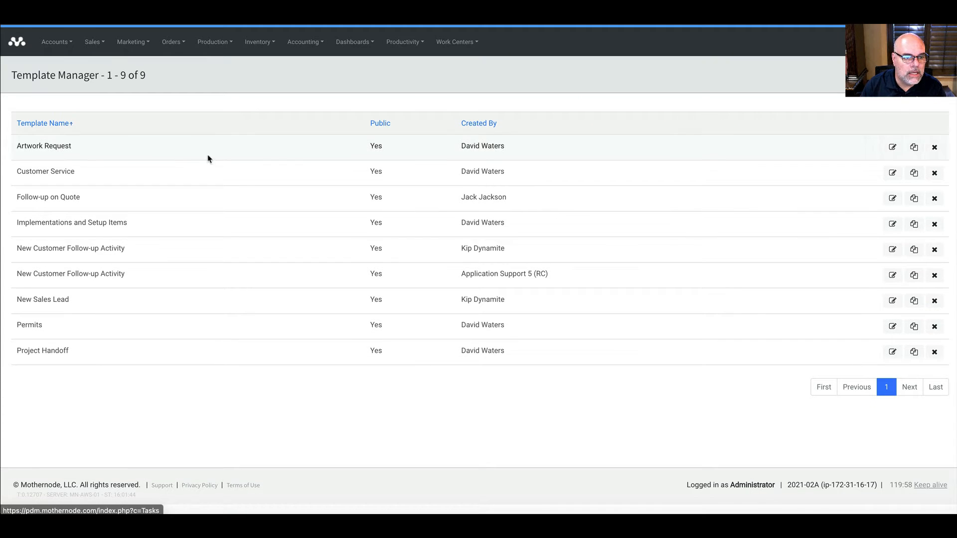
click(892, 148)
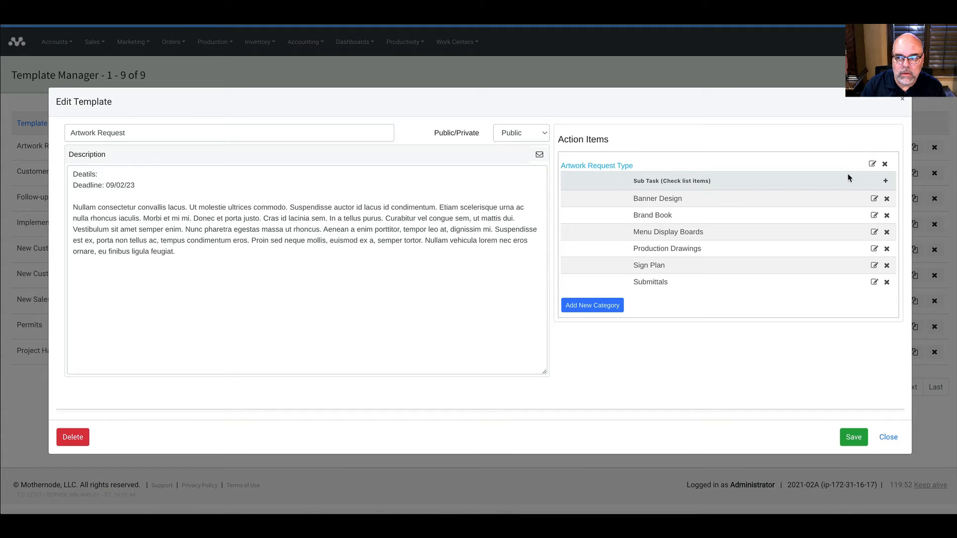
Step: Try the category edit, Add New Category and add sub-task options on Artwork Request Type
click(871, 164)
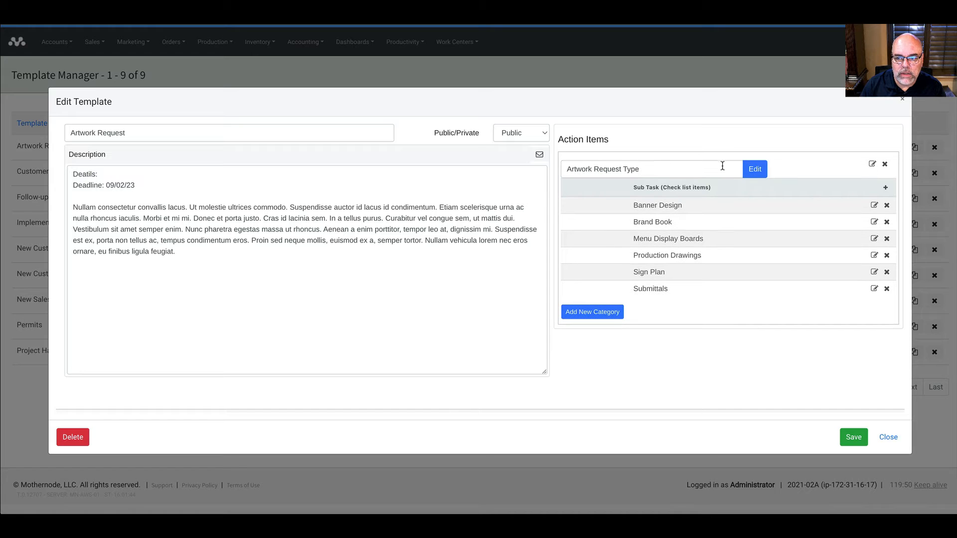
click(594, 313)
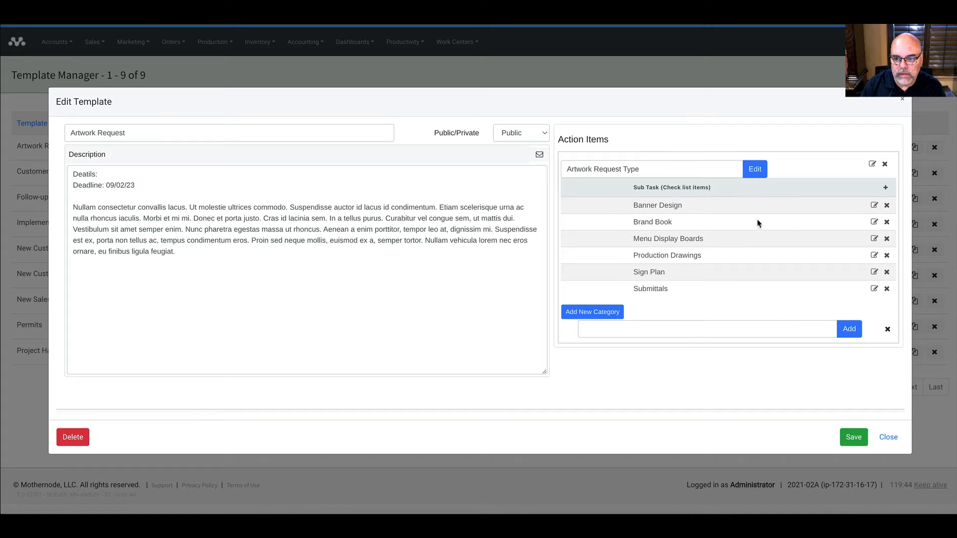
click(756, 171)
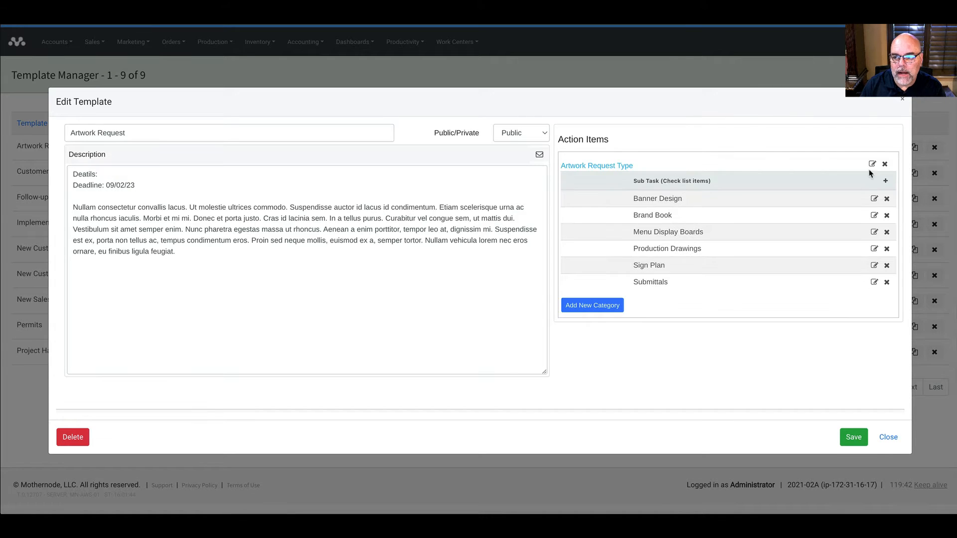
click(885, 182)
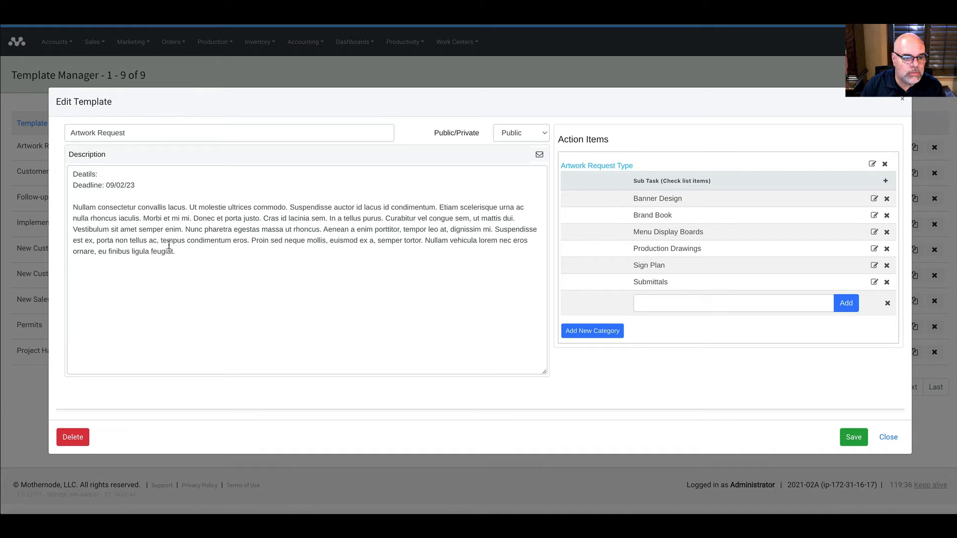
Step: Correct "Deatils" to "Details:" in the template description, save, and close the editor
drag(182, 251, 68, 210)
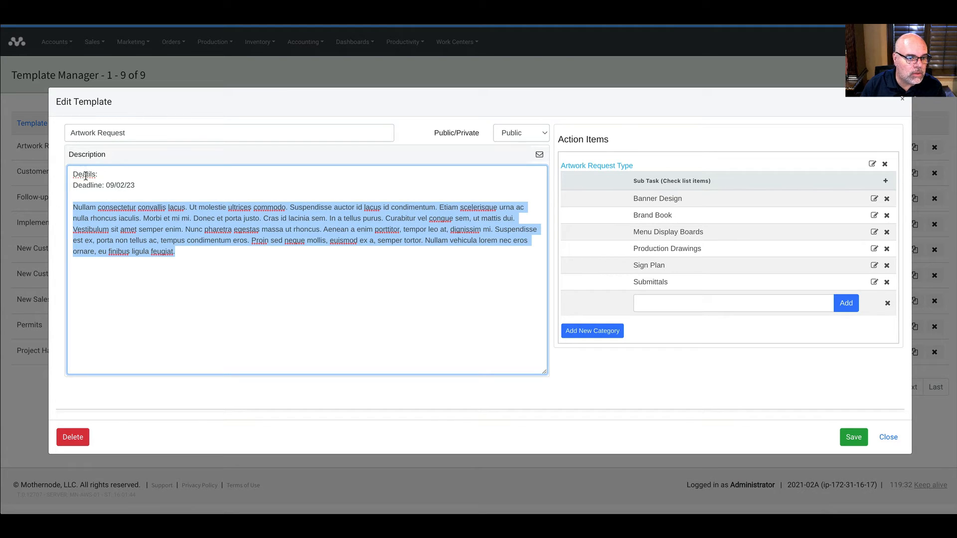
drag(99, 174, 67, 175)
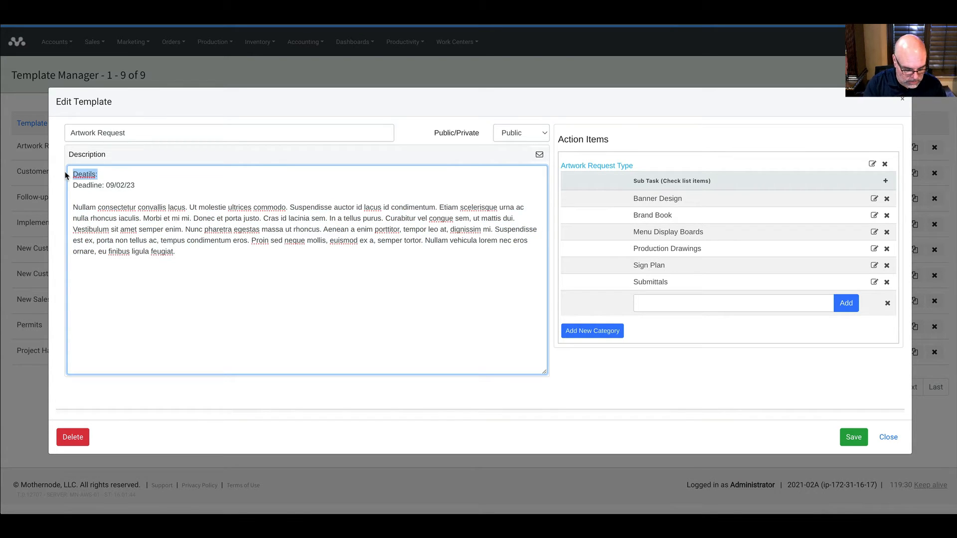
text(D)
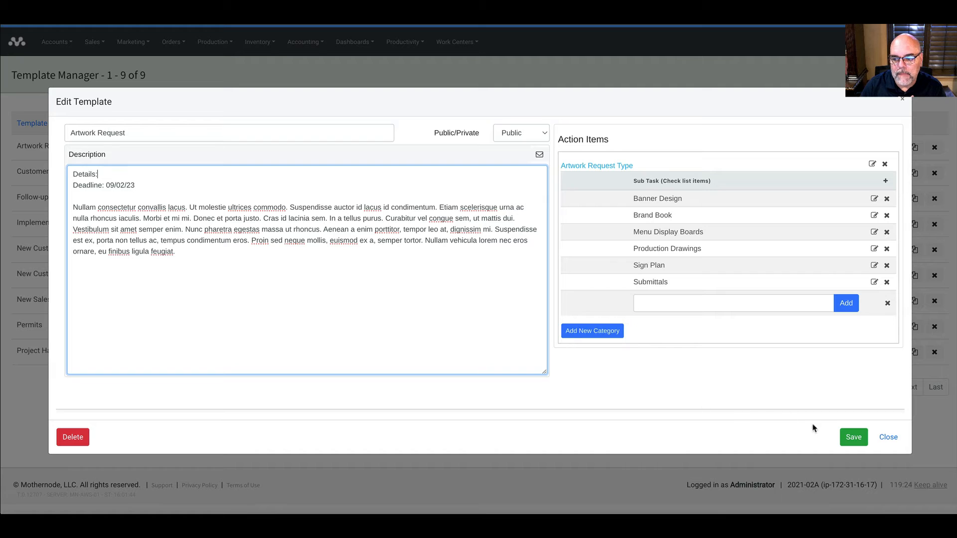
click(852, 437)
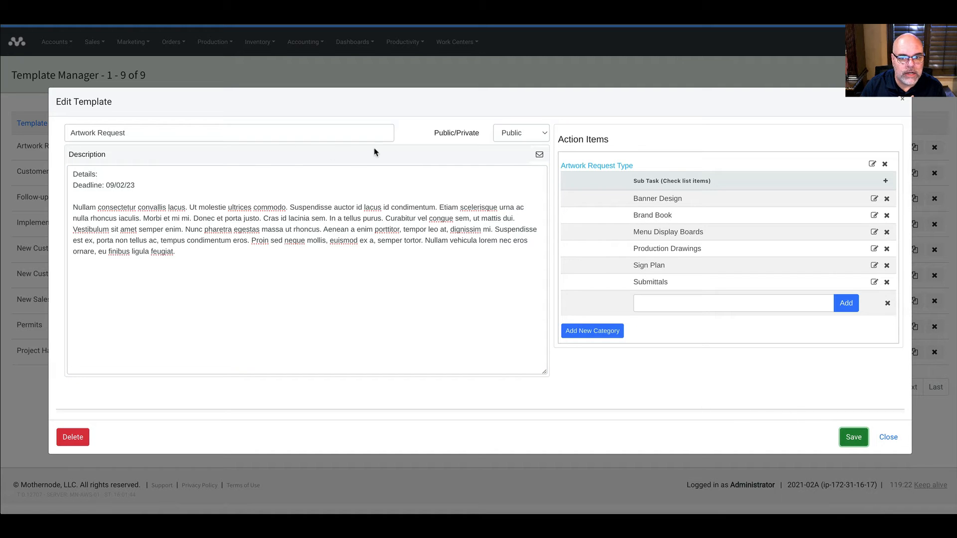
click(902, 102)
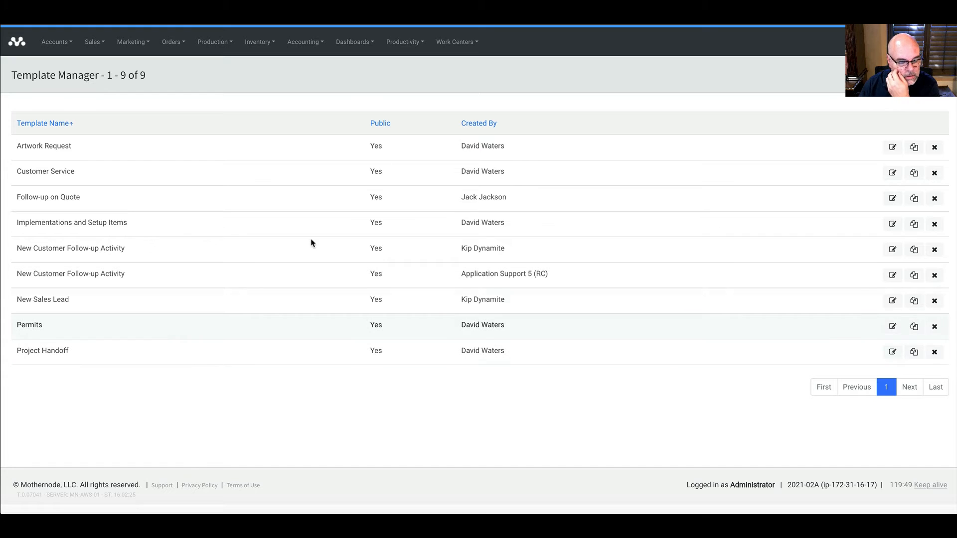
Step: Return to the Smart Tasks list and open the Artwork Request smart task for editing
click(897, 76)
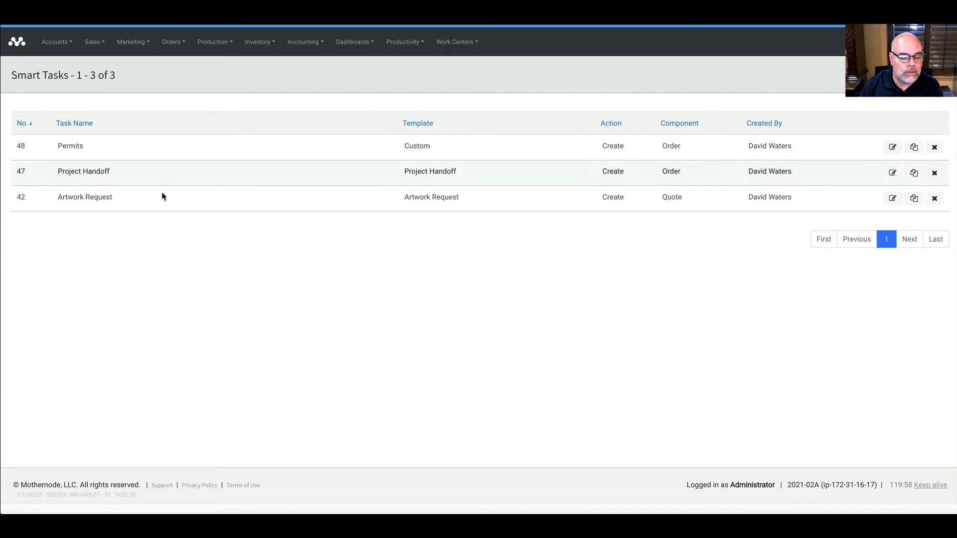
click(173, 196)
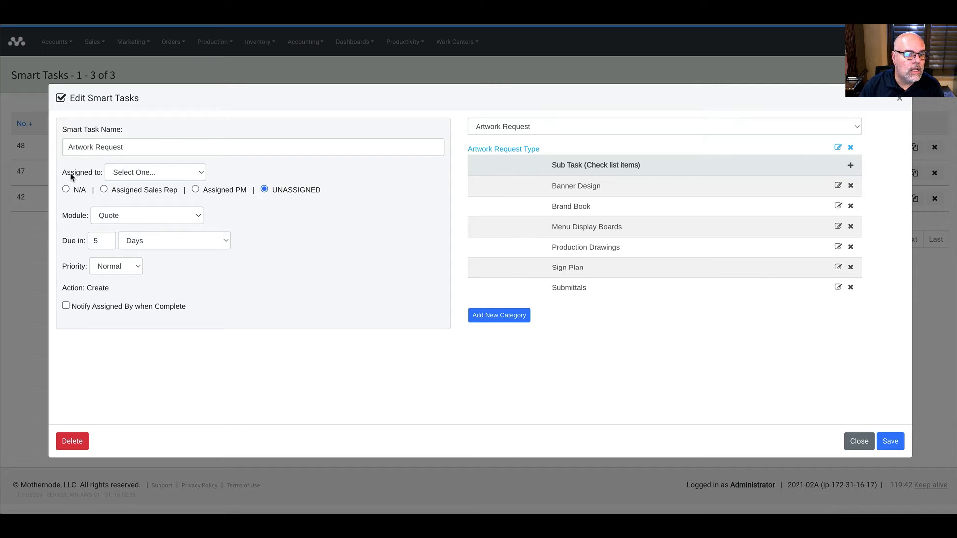
click(127, 175)
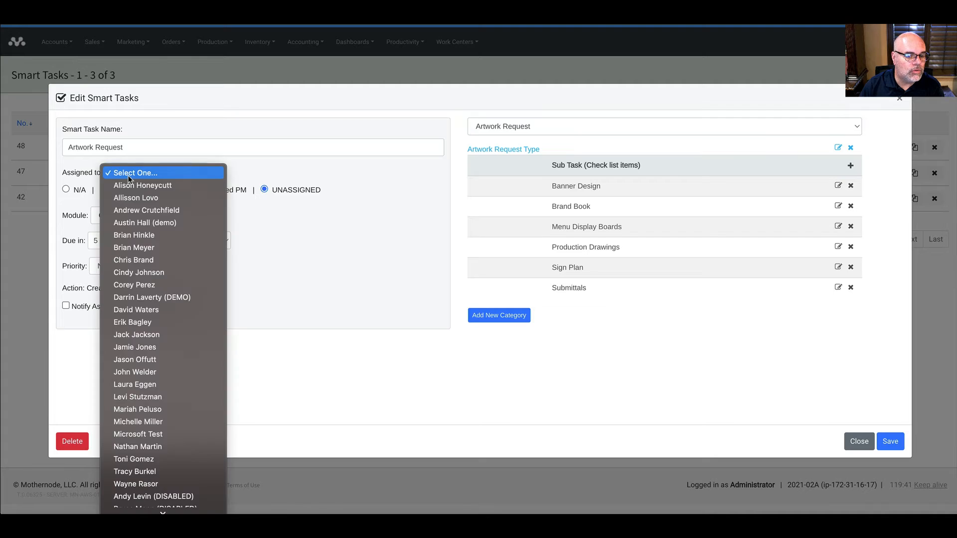
click(172, 175)
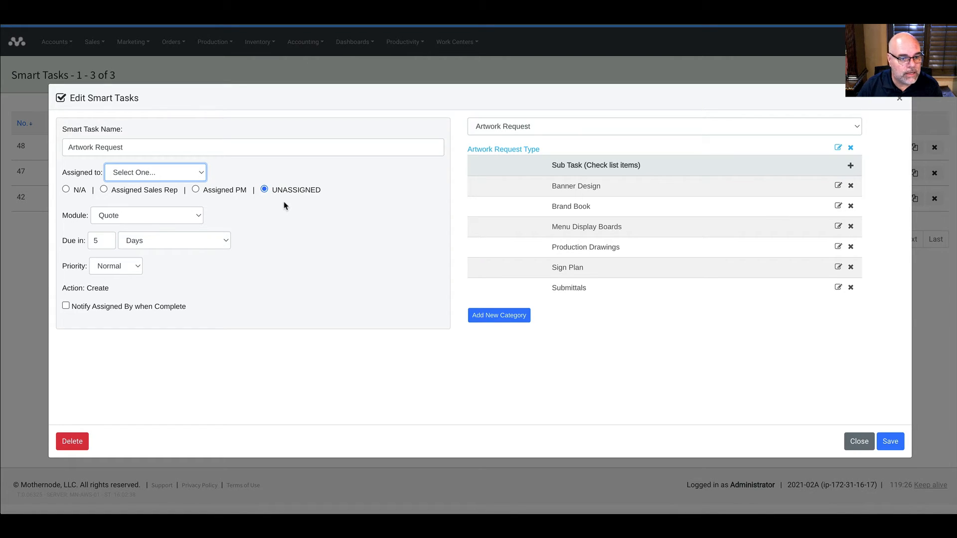
click(297, 213)
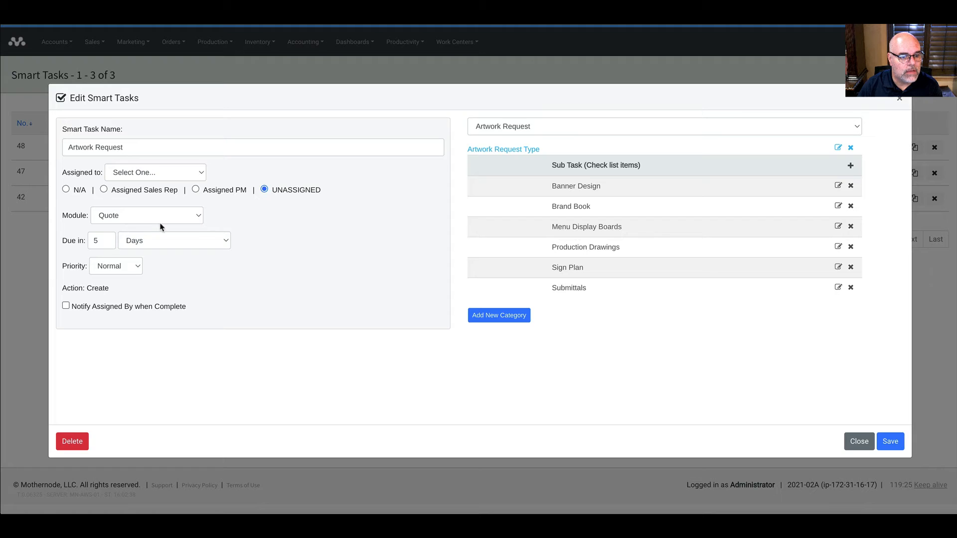
click(101, 220)
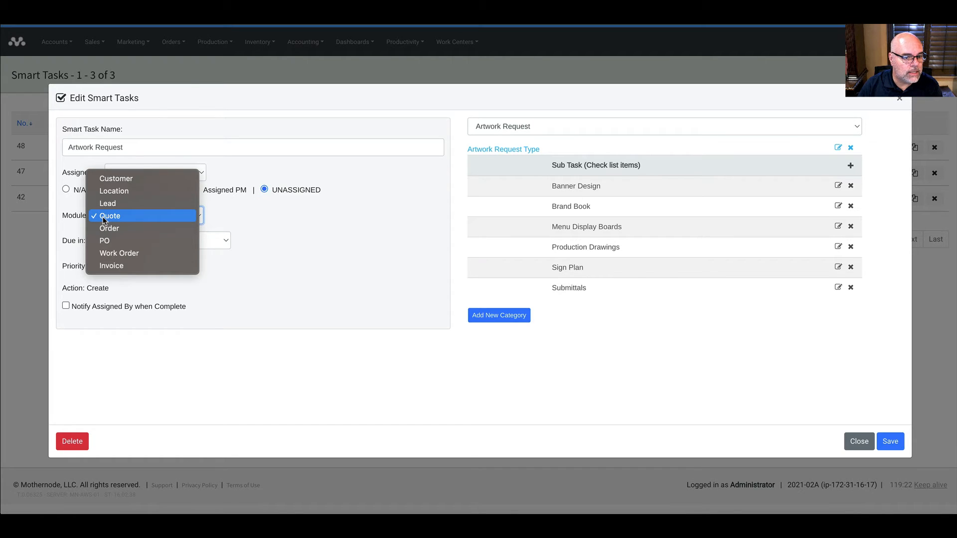
click(102, 217)
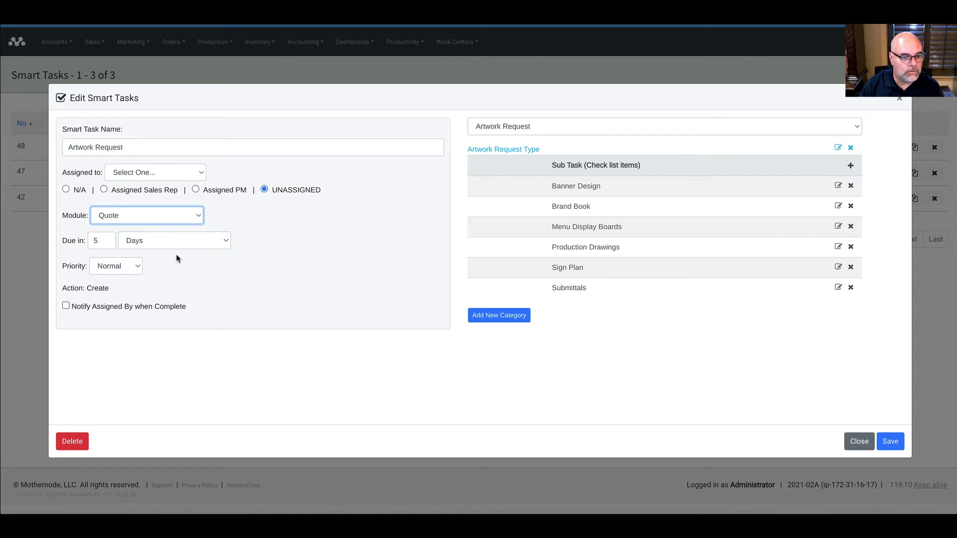
click(126, 263)
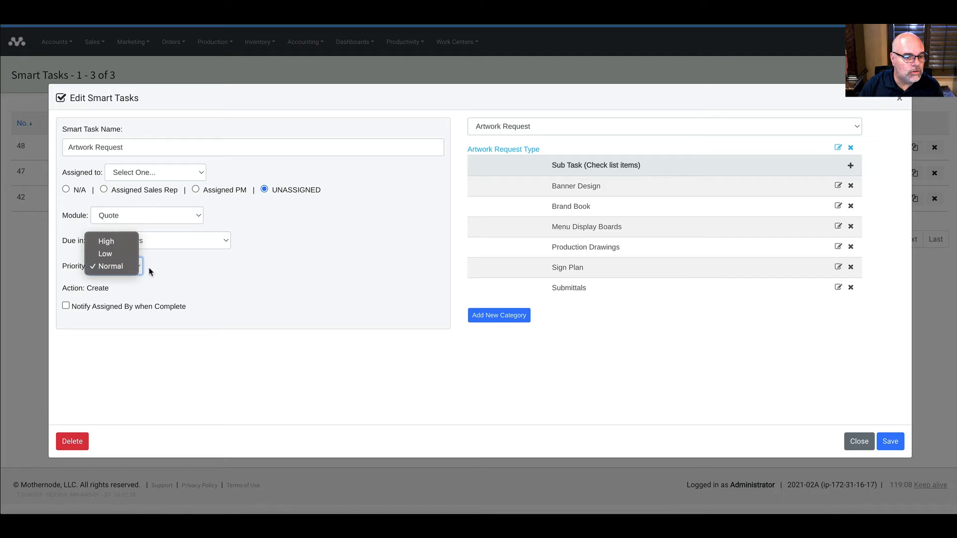
click(130, 267)
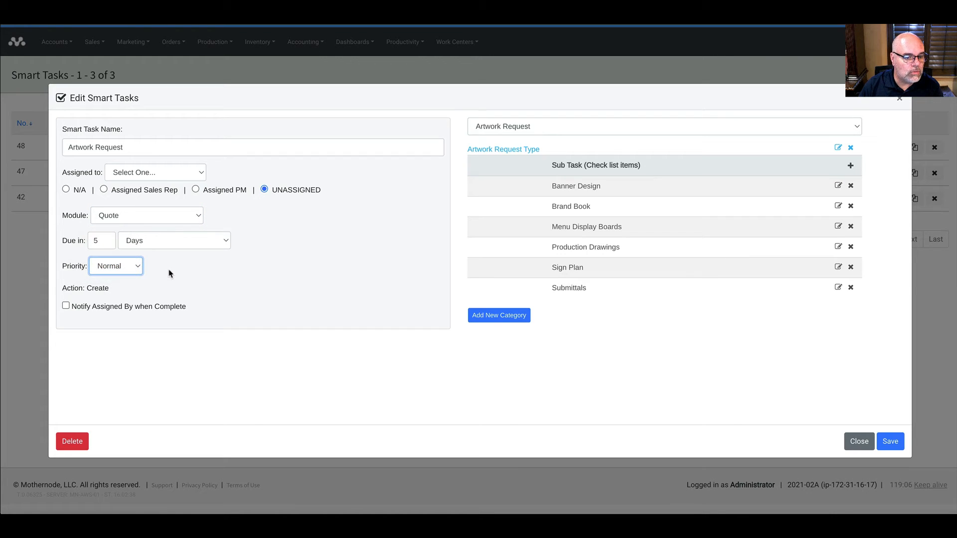
click(149, 310)
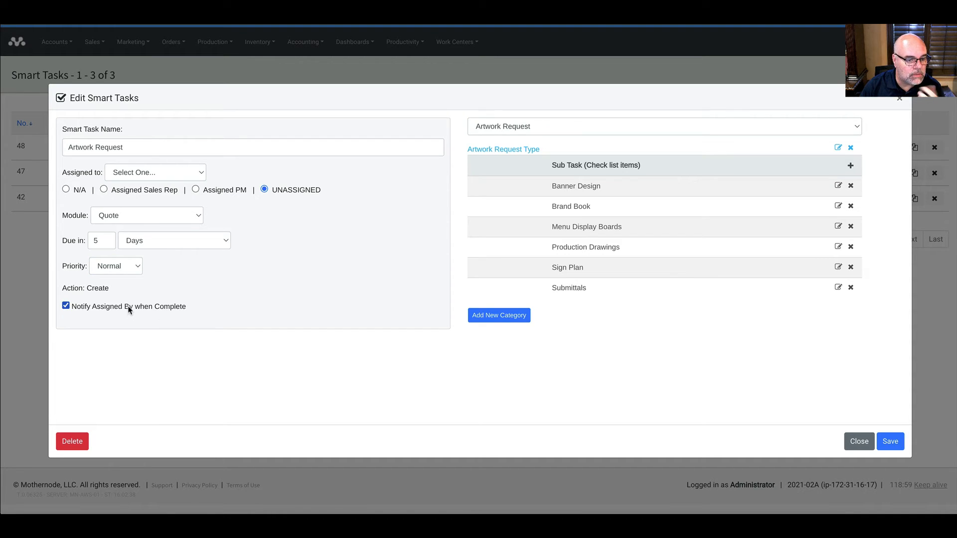
click(130, 310)
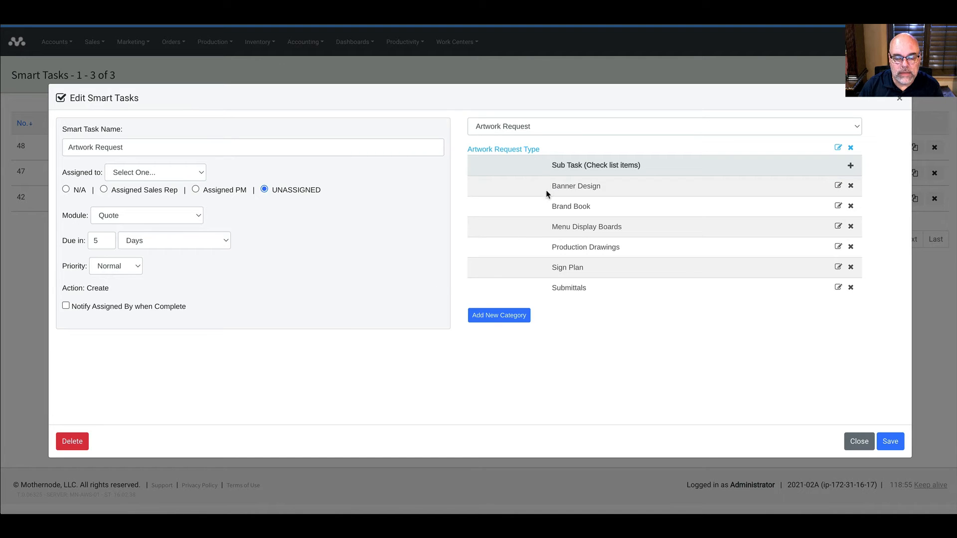
click(527, 126)
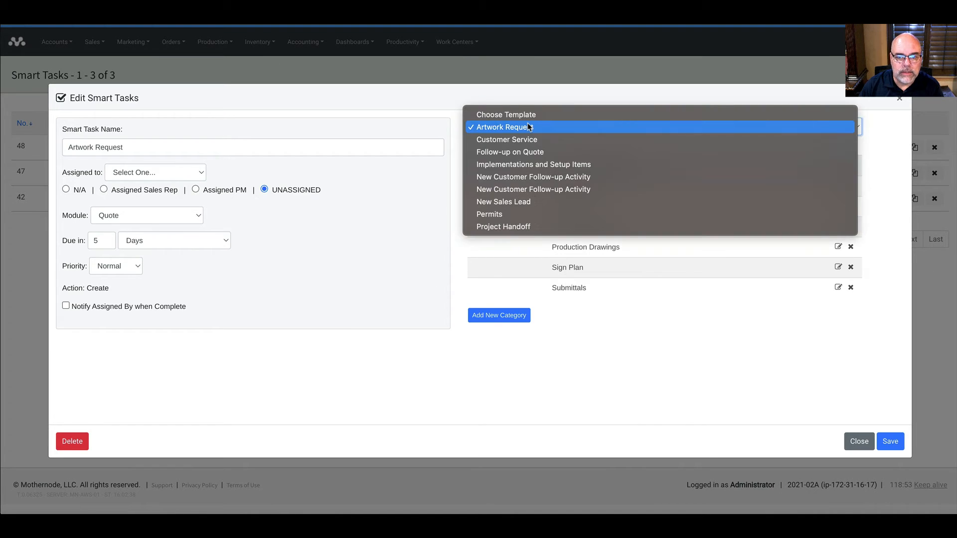
click(527, 139)
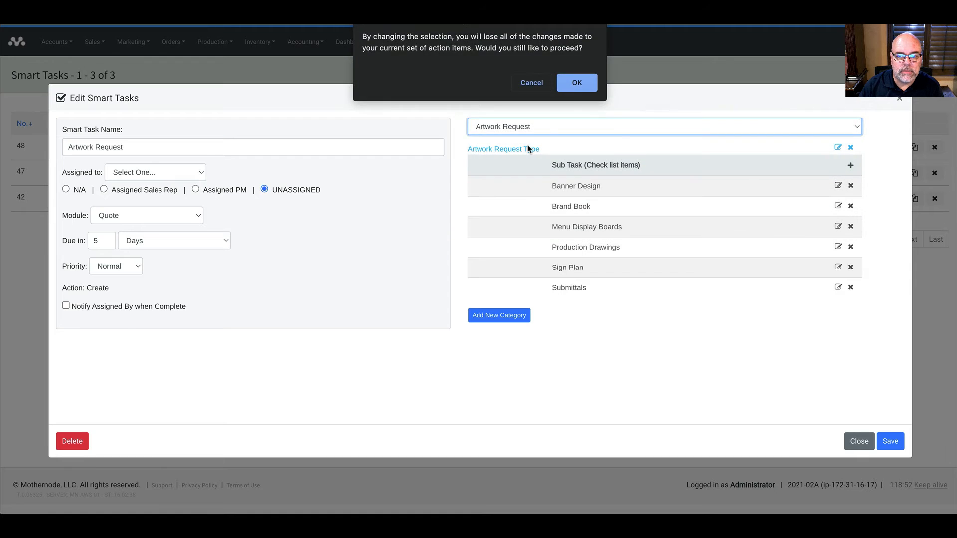
click(577, 83)
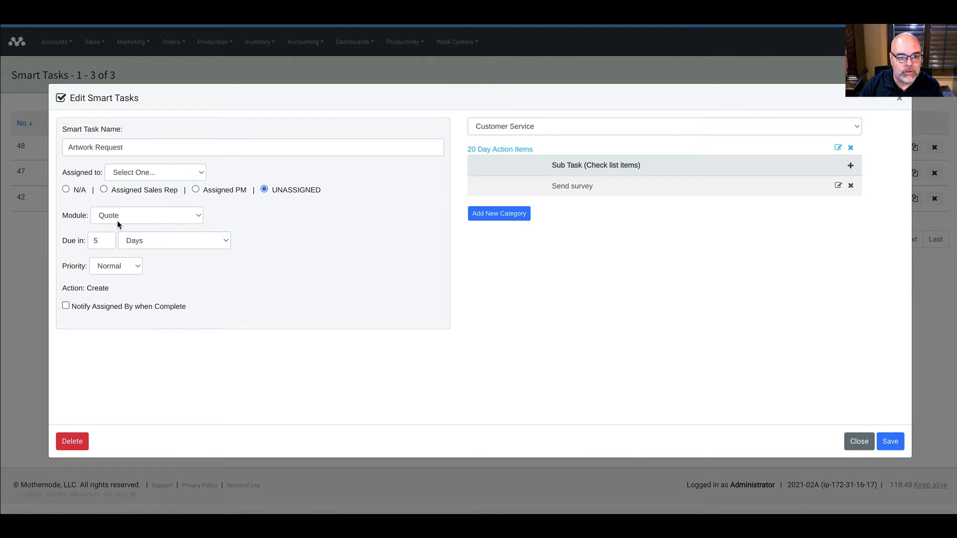
click(515, 127)
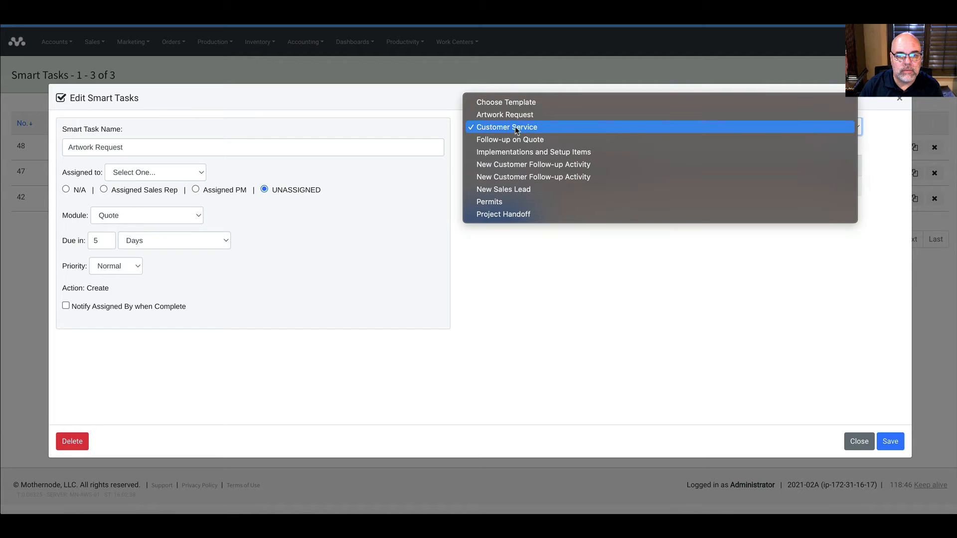
click(515, 127)
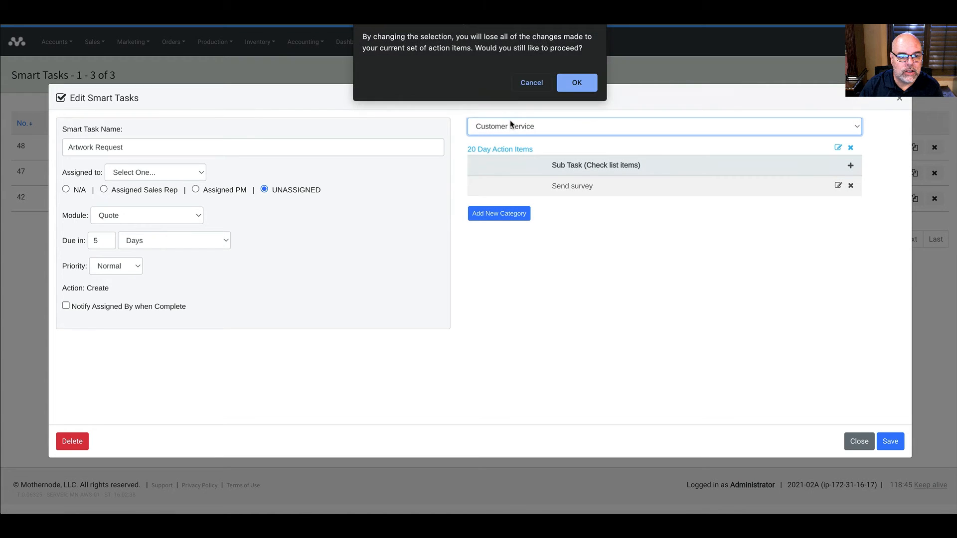
click(577, 88)
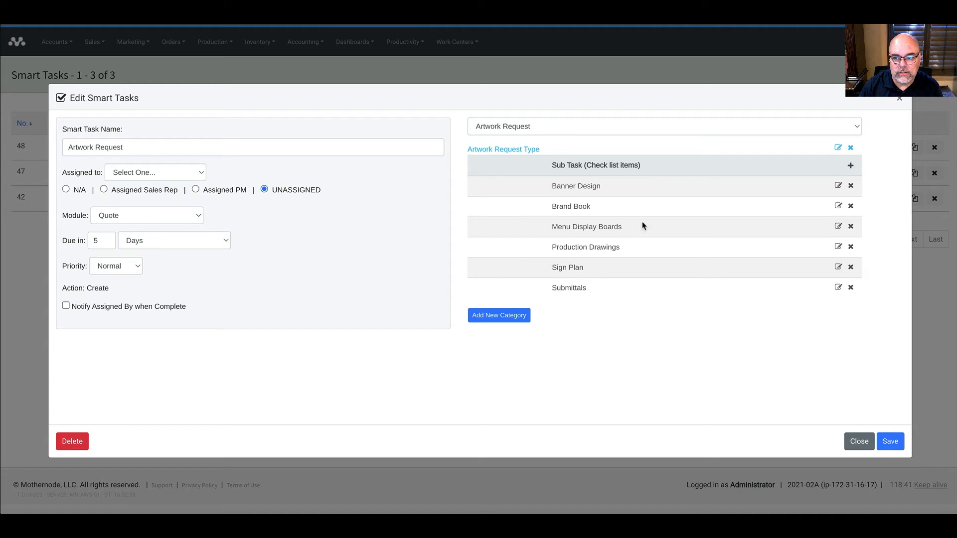
Step: Close the smart task editor unsaved, go to Productivity > Tasks, and start a new task
click(855, 445)
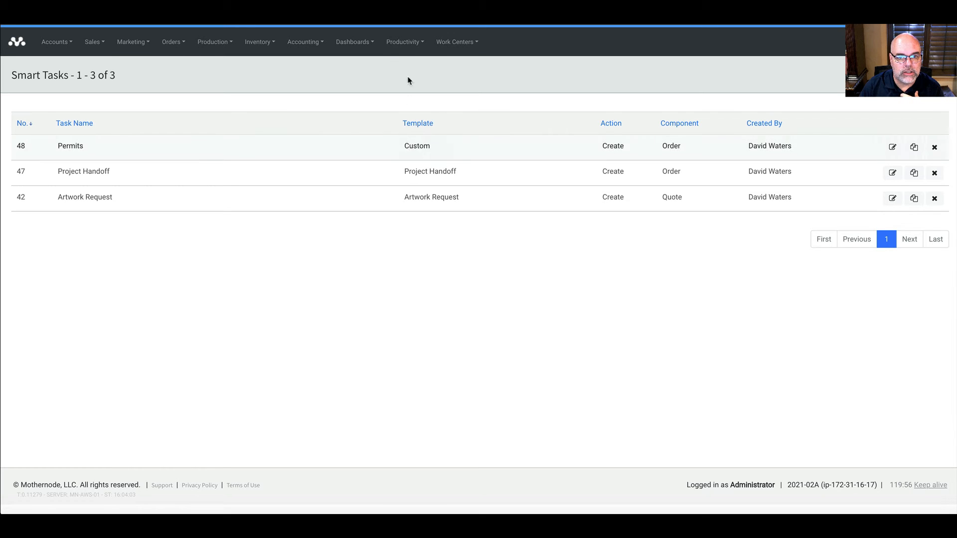
click(398, 49)
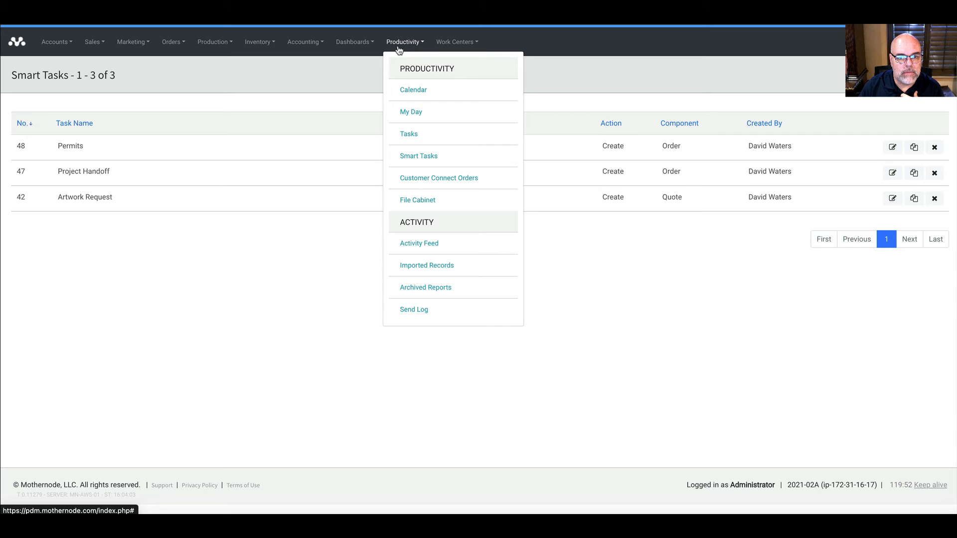
click(410, 134)
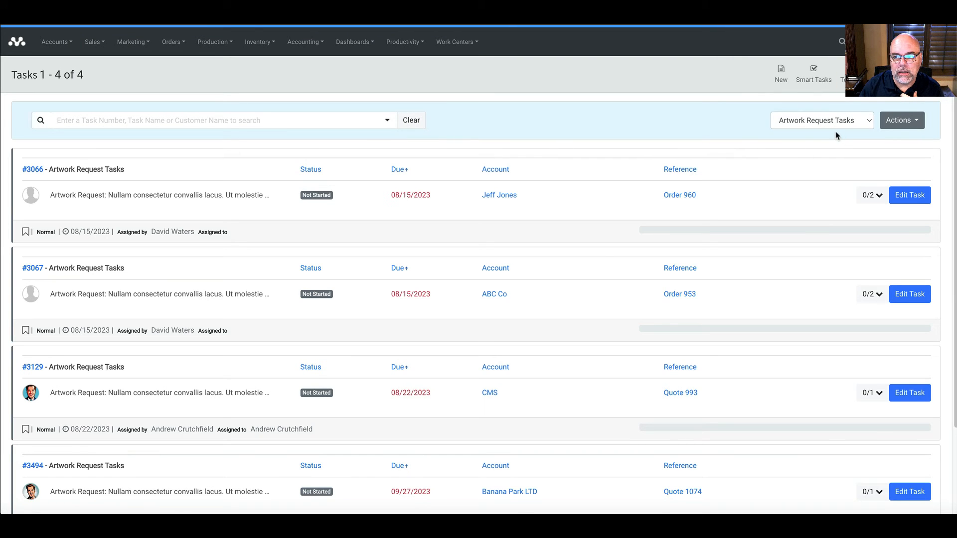
click(776, 75)
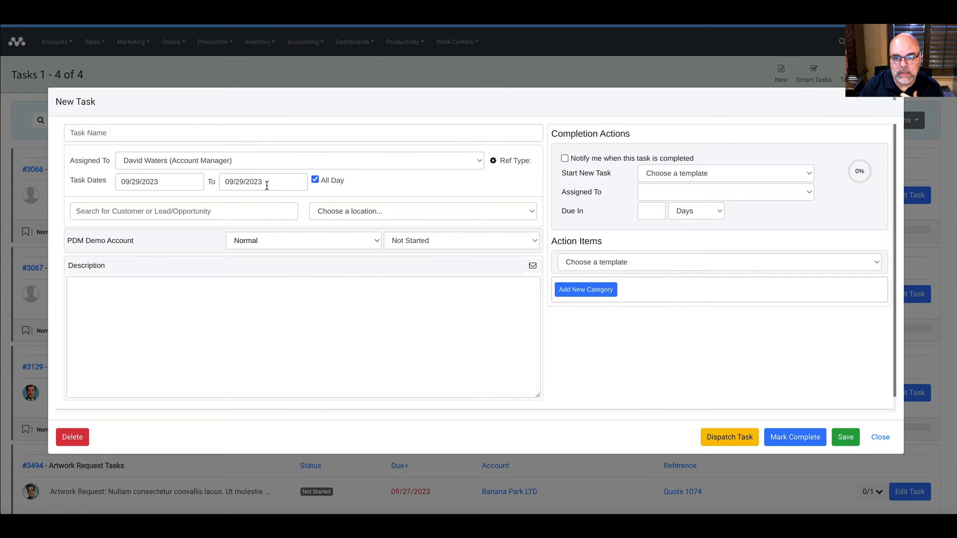
Step: Apply the Project Handoff action-item template, keep the assignee, and dispatch Task #3514, then close it
click(571, 269)
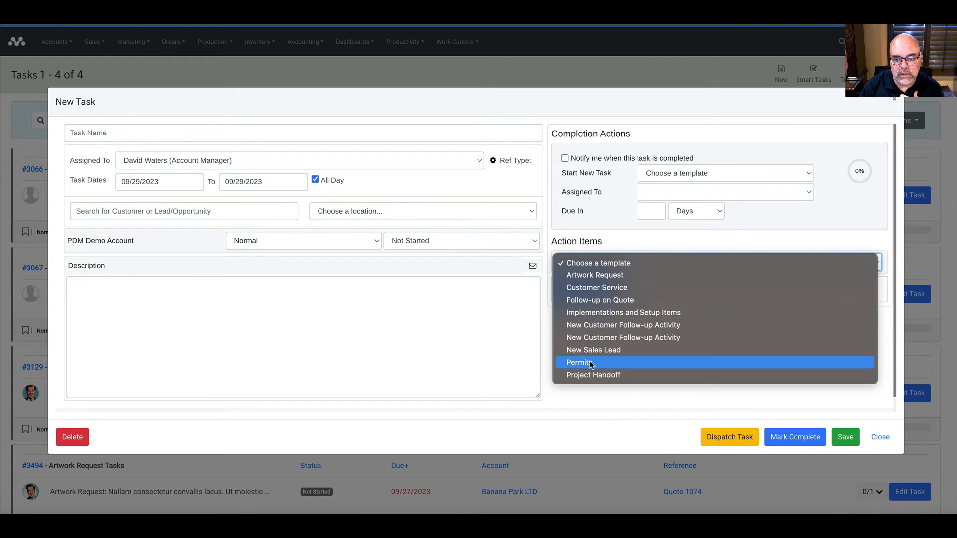
click(591, 373)
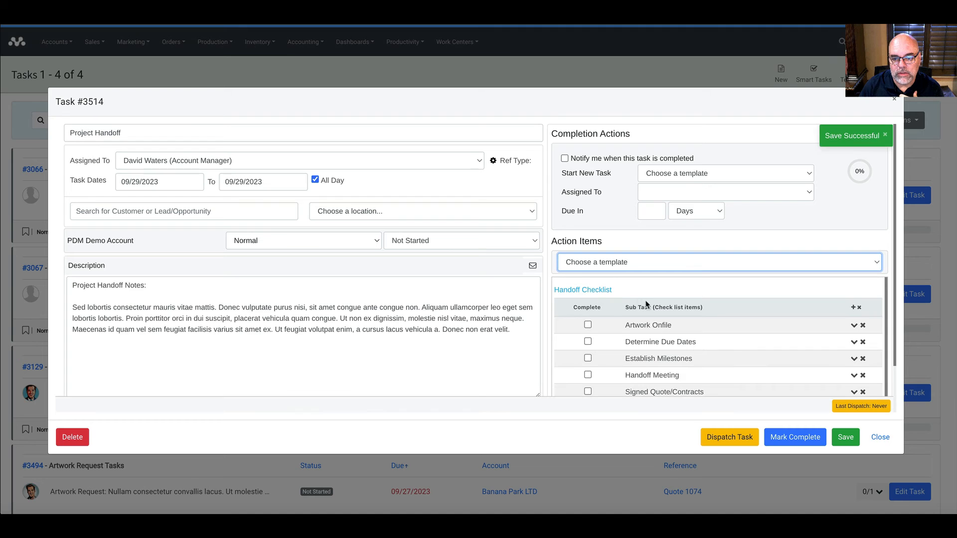
scroll(614, 351, down, 1)
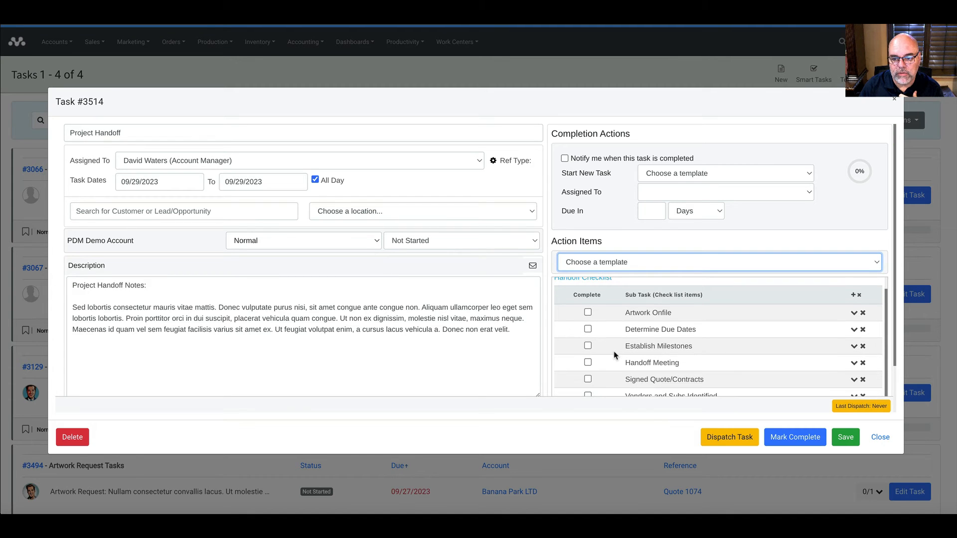
scroll(613, 351, up, 1)
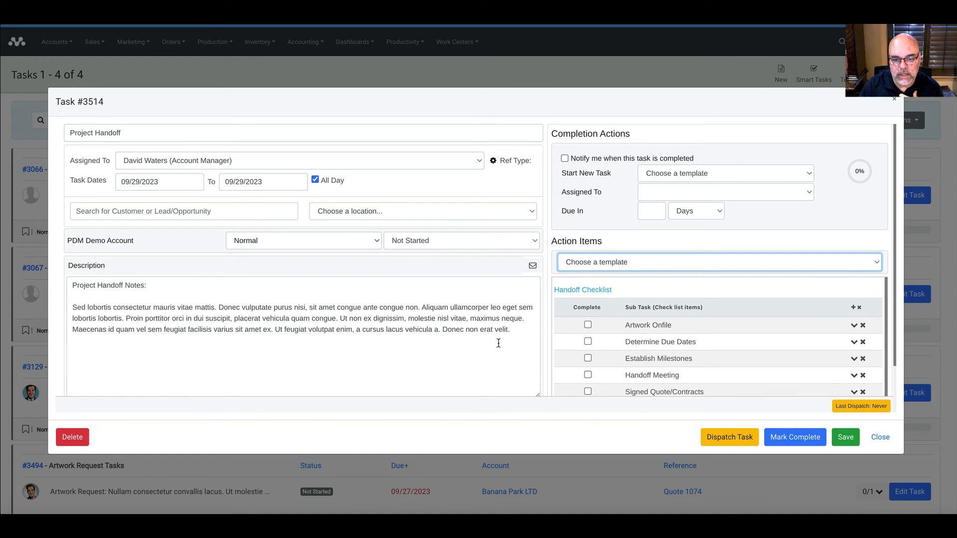
click(148, 161)
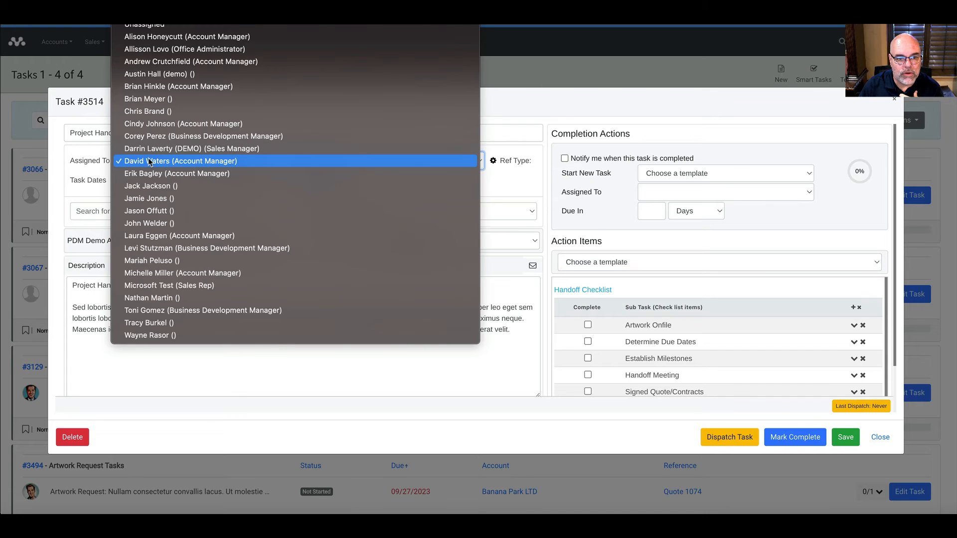
click(148, 161)
click(727, 437)
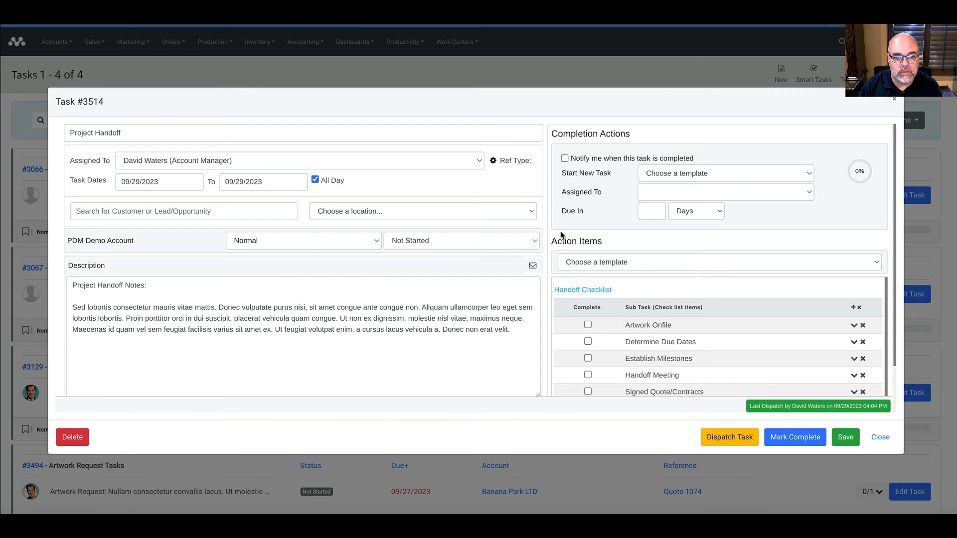
click(895, 101)
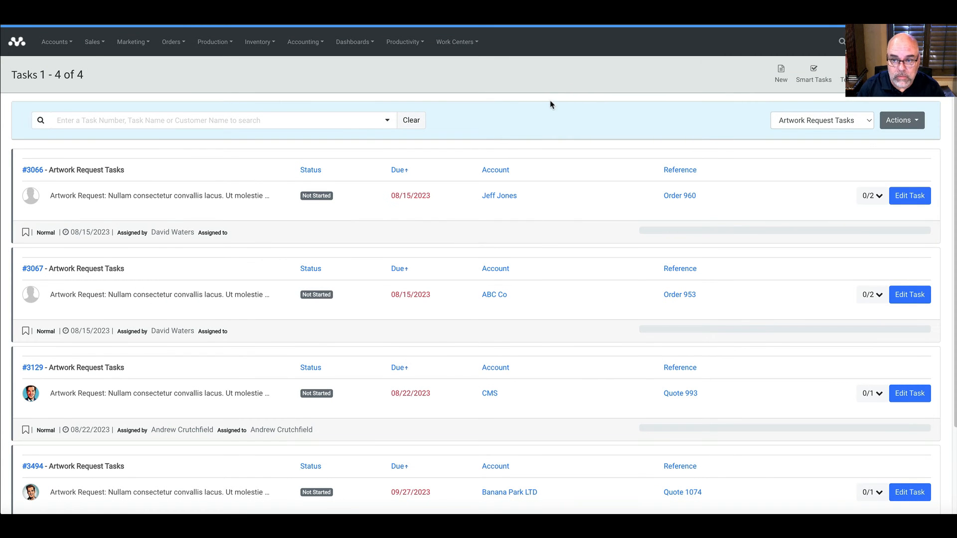
Step: From the Tasks list's Actions menu, start a new custom task report
click(896, 120)
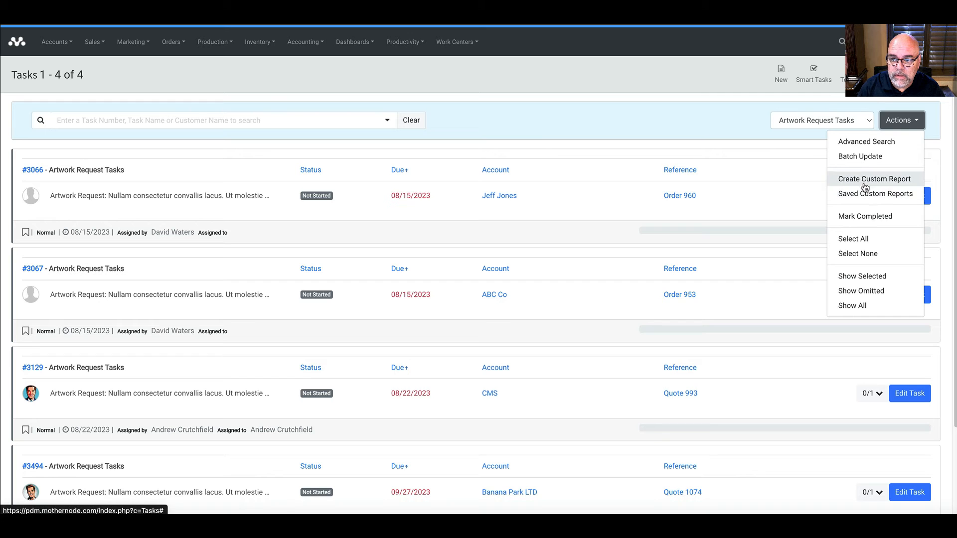
click(865, 178)
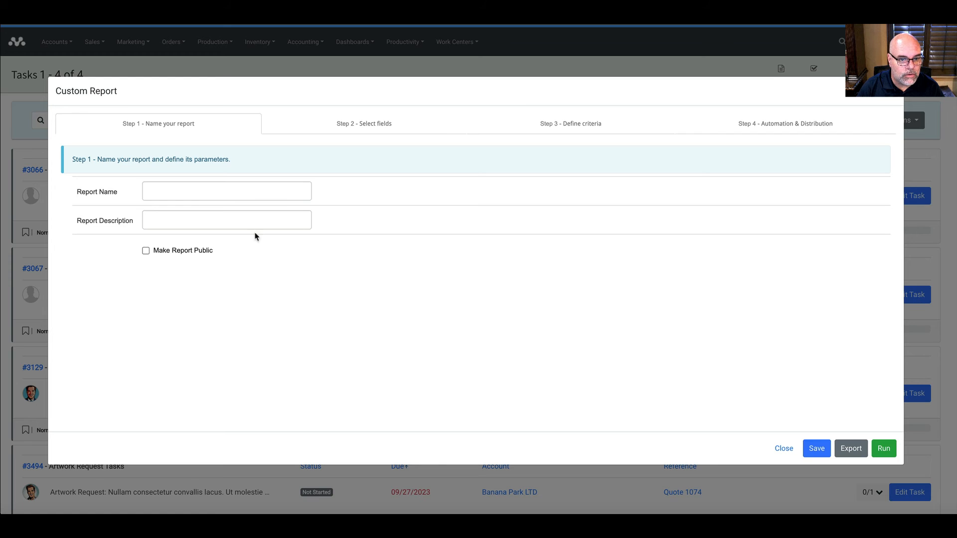
Step: Name the report 'Weekly Tasks by Due Date' with the description 'My Tasks'
click(187, 193)
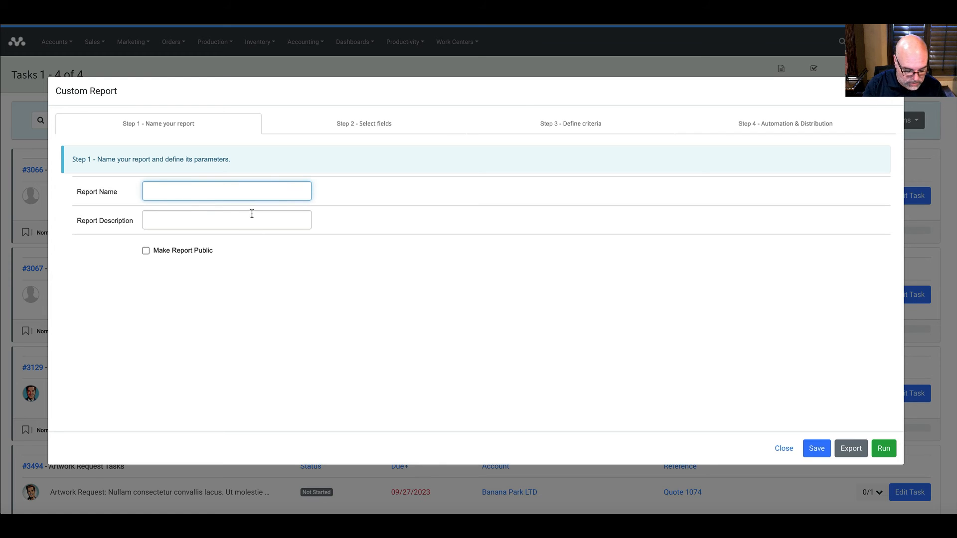
text(Weekly Tasks b)
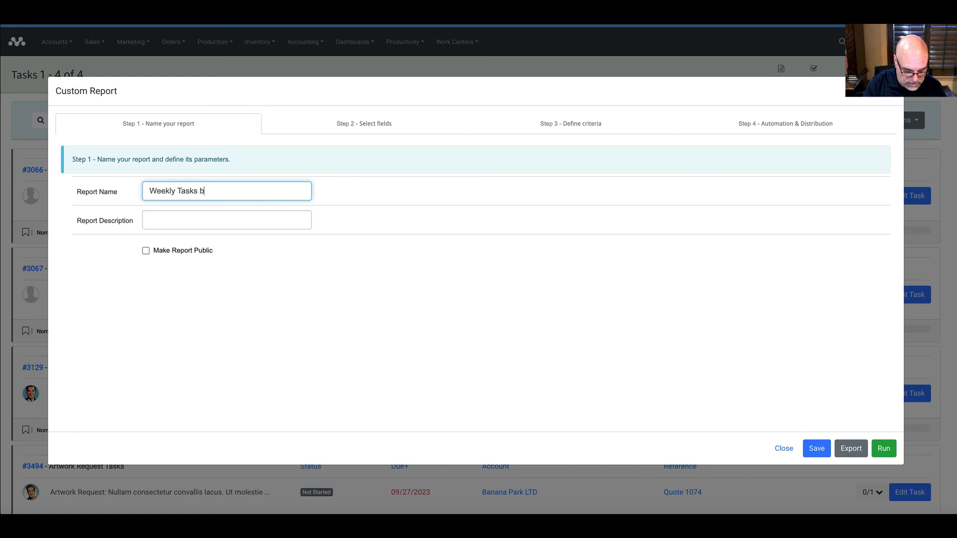
text(y Diue)
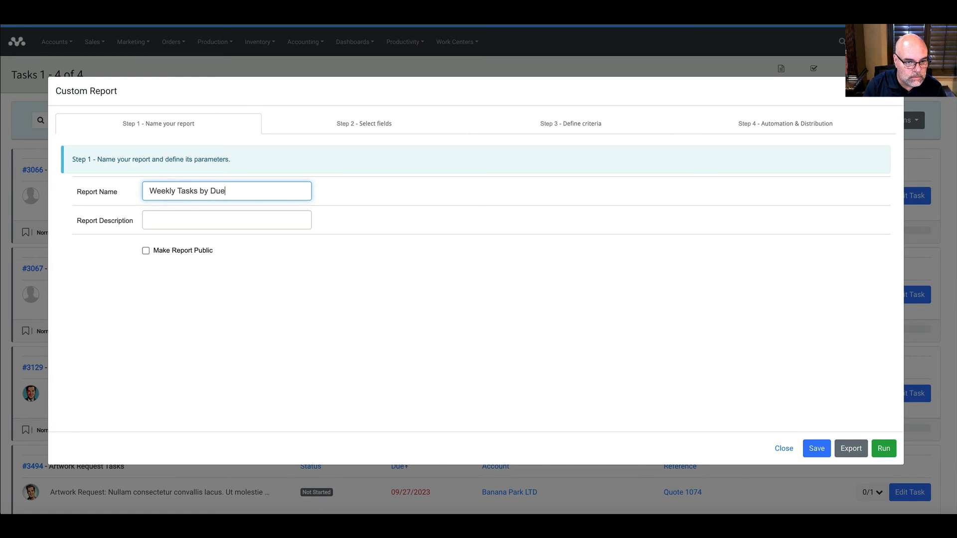
text(Date)
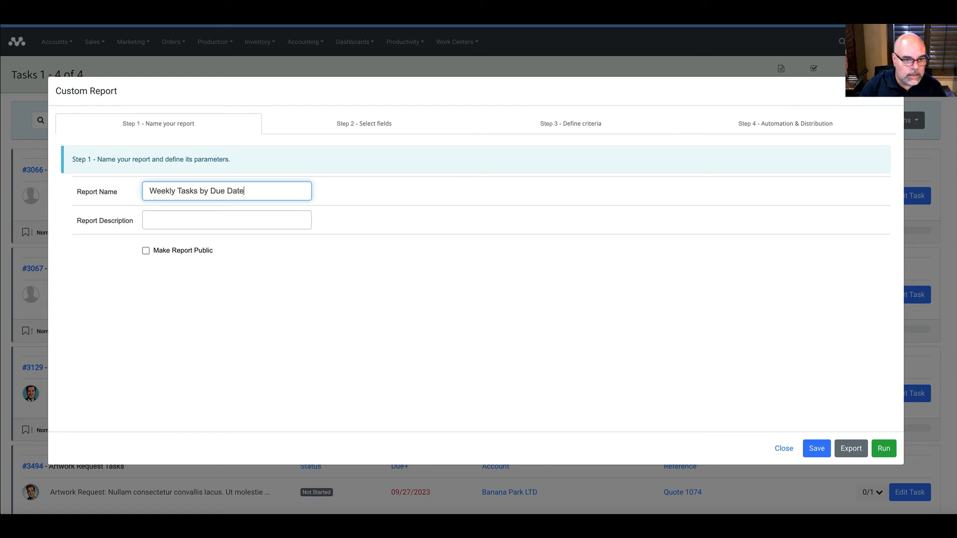
click(257, 224)
text(My)
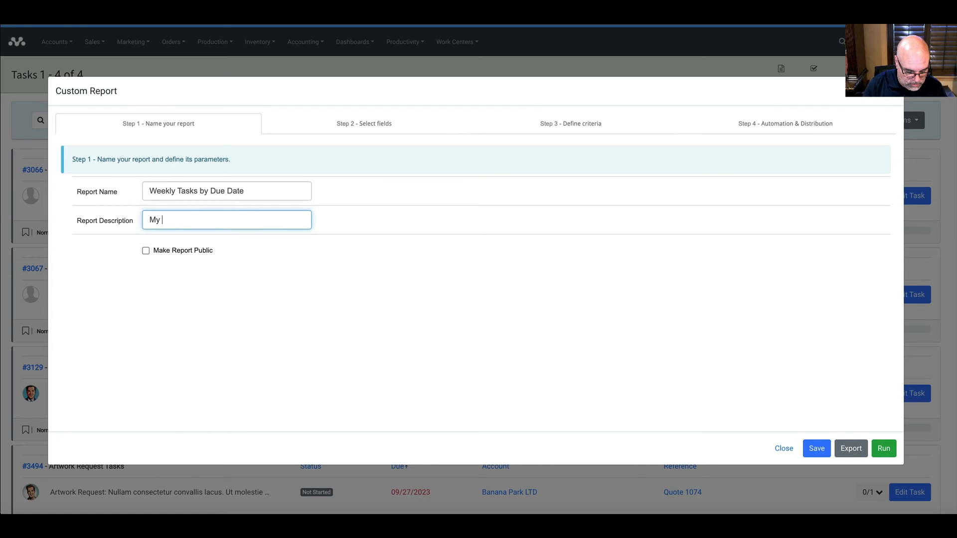
text( Tasks)
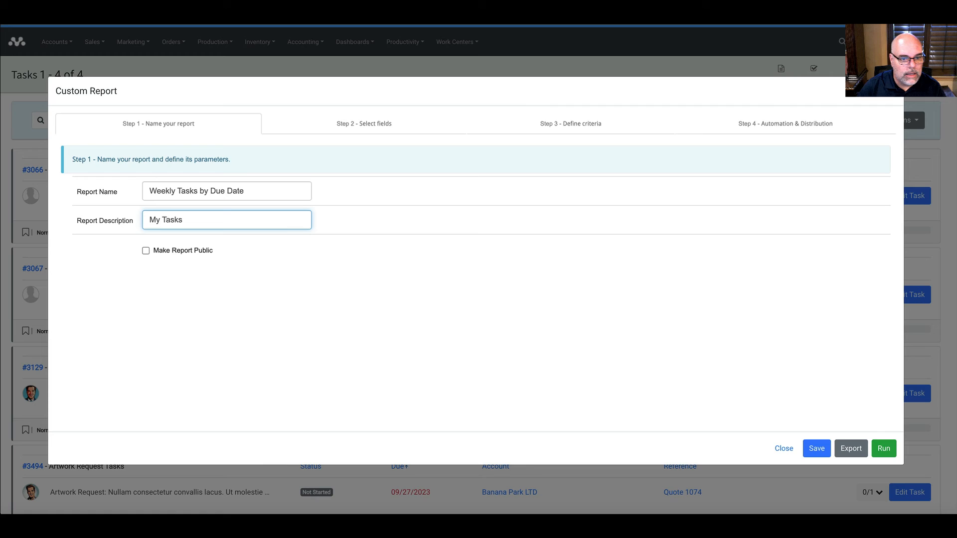
click(404, 127)
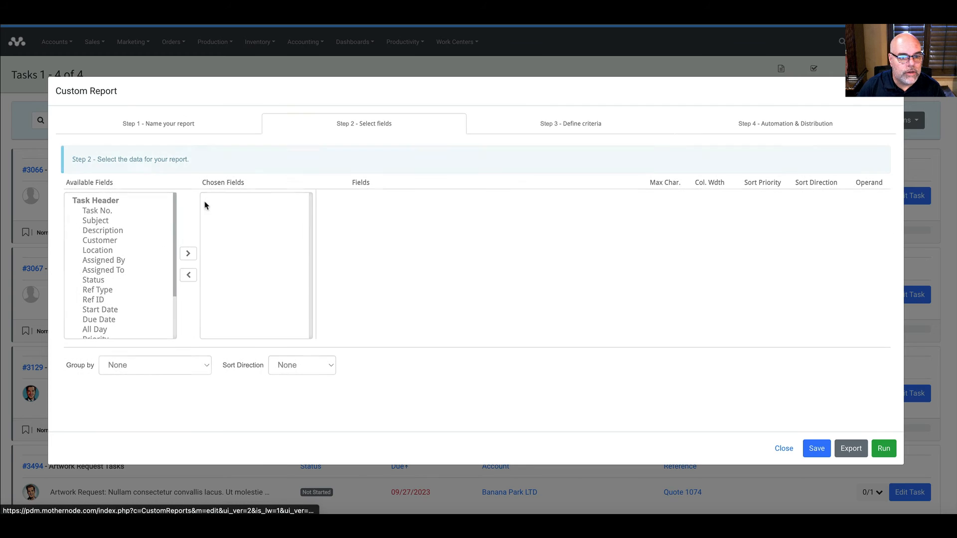
Step: Add Task No. through Location, Start Date and Due Date to the chosen fields, with Due Date last
click(117, 213)
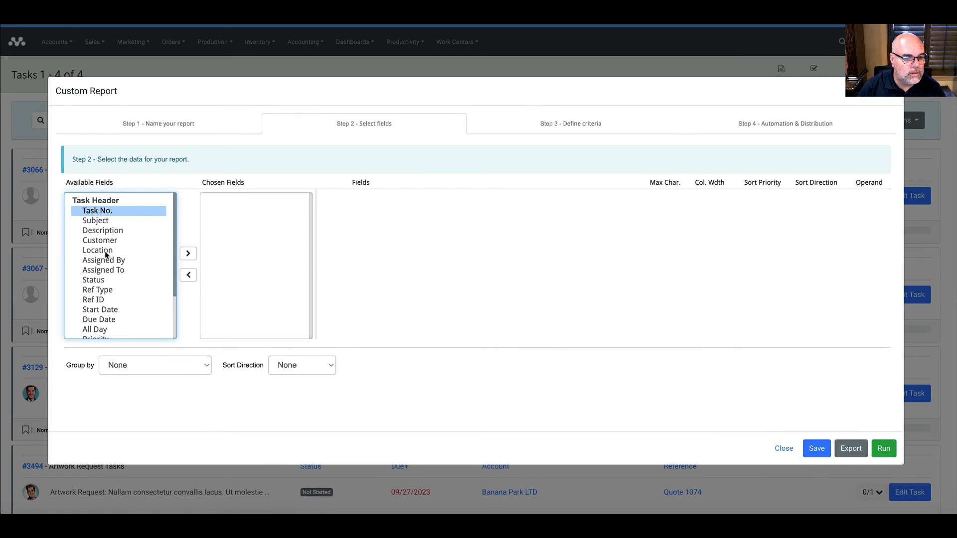
shift+click(106, 251)
click(188, 254)
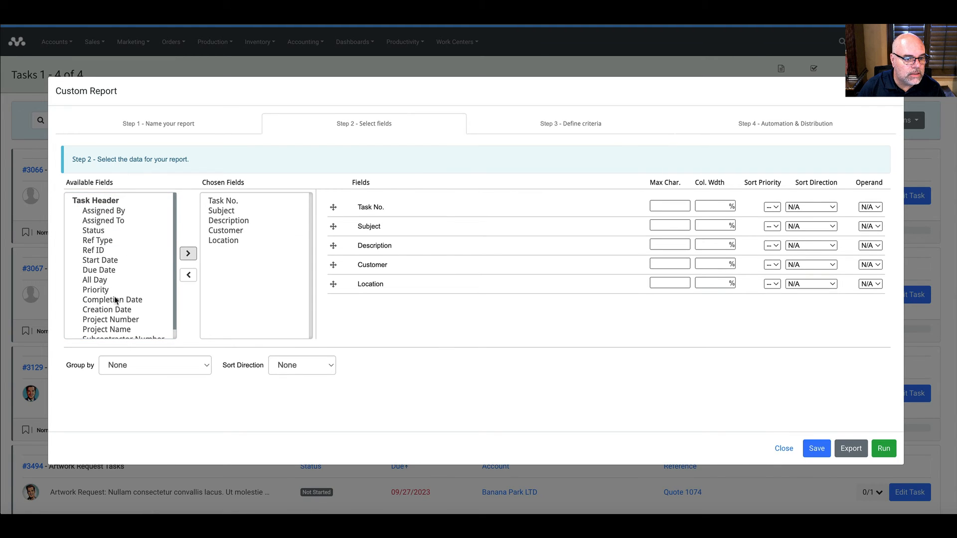
click(100, 271)
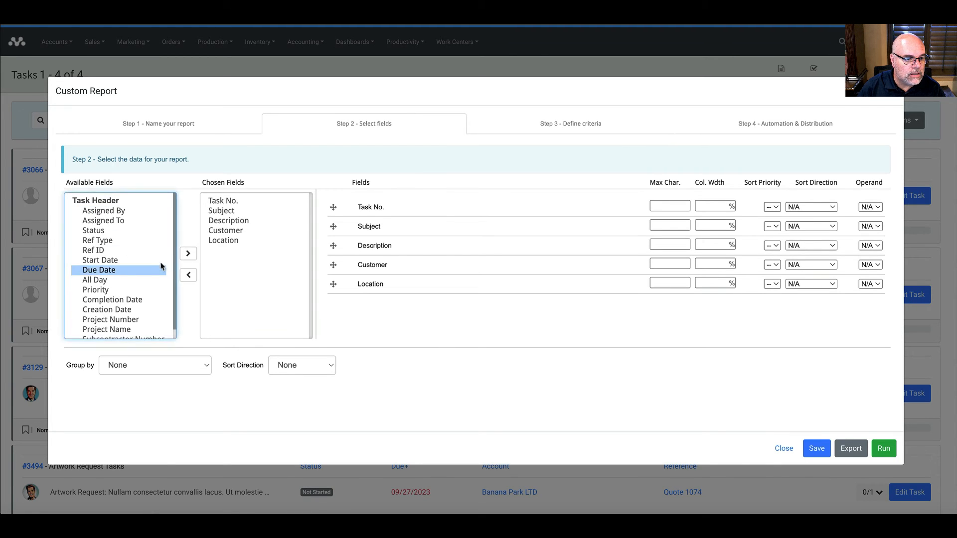
click(185, 255)
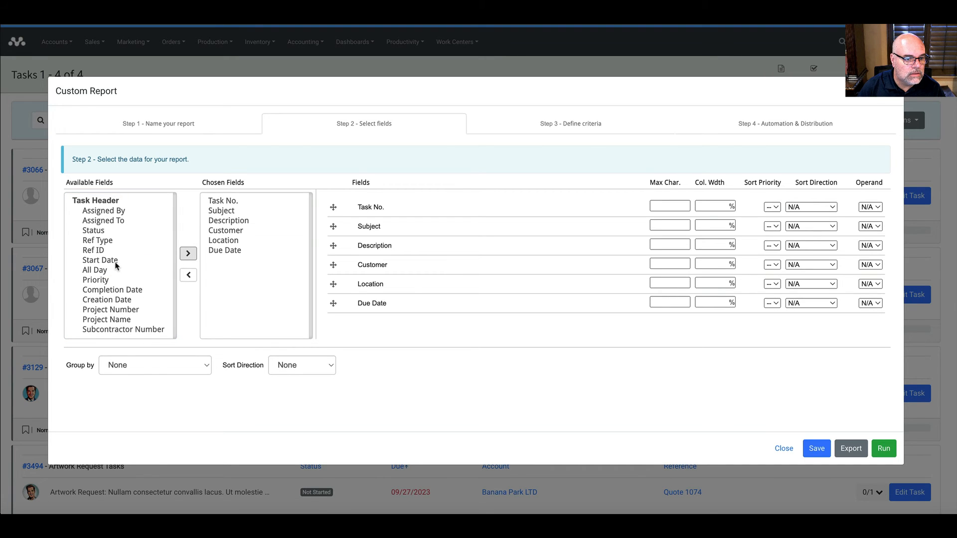
click(115, 264)
click(186, 254)
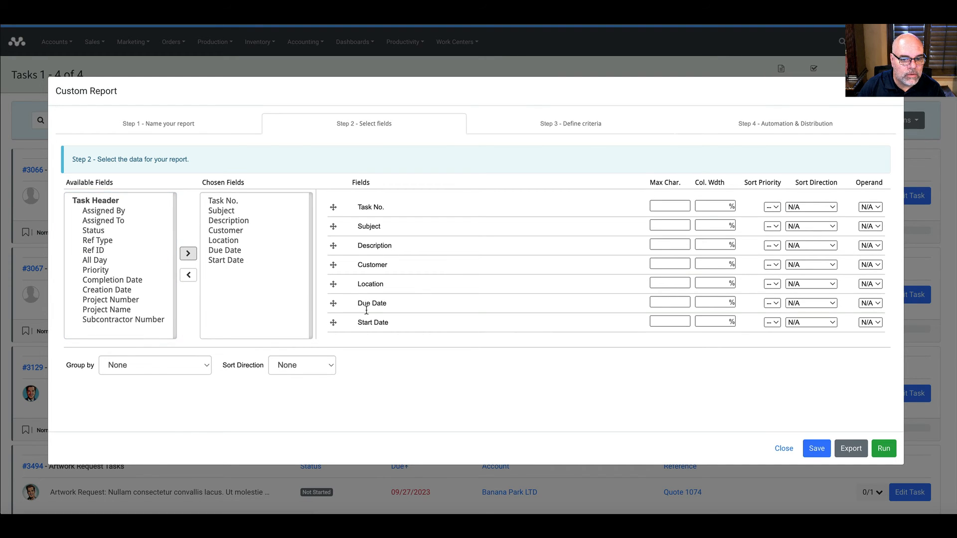
mouse_move(366, 310)
mouse_down()
mouse_move(366, 335)
mouse_move(371, 328)
mouse_up()
Step: Group the report by Due Date per day, sorted ascending
click(166, 357)
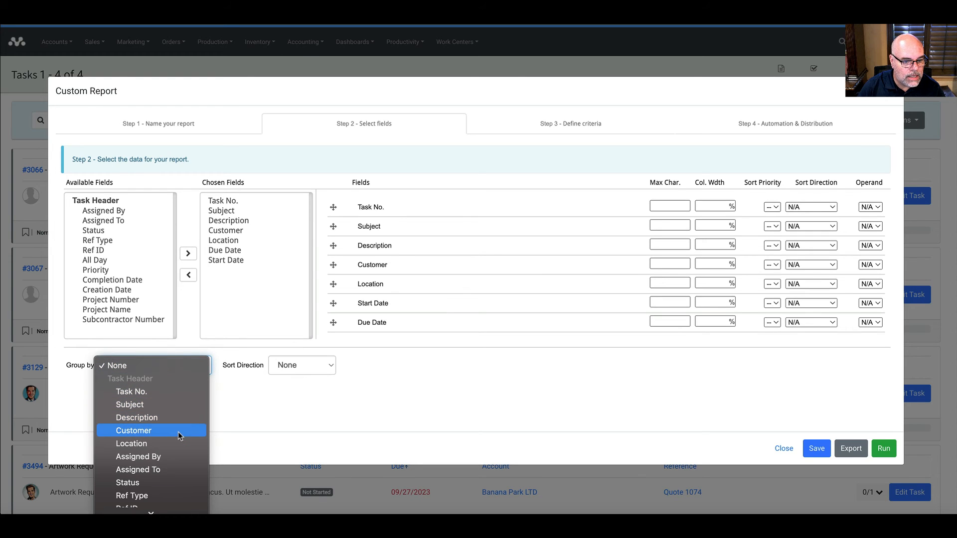
scroll(178, 432, down, 2)
scroll(177, 434, down, 5)
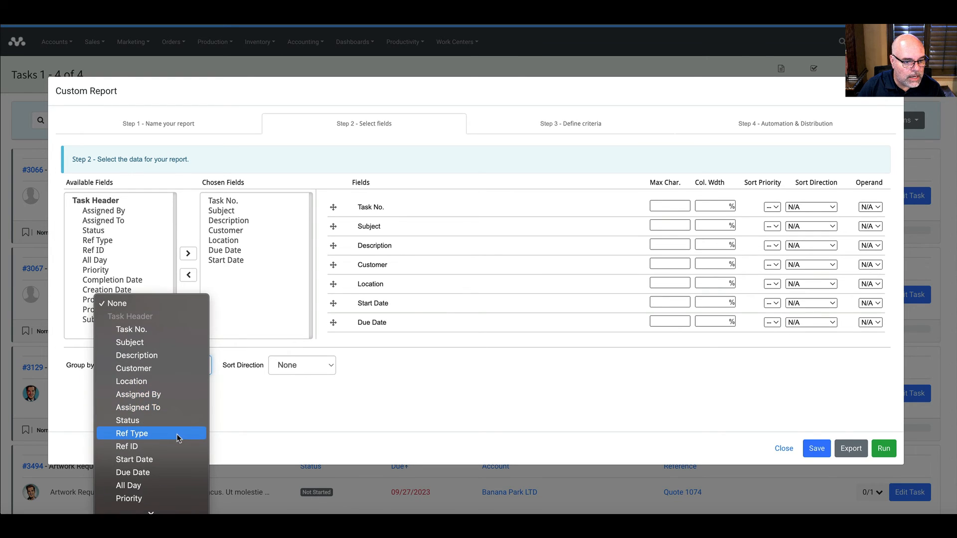
click(189, 446)
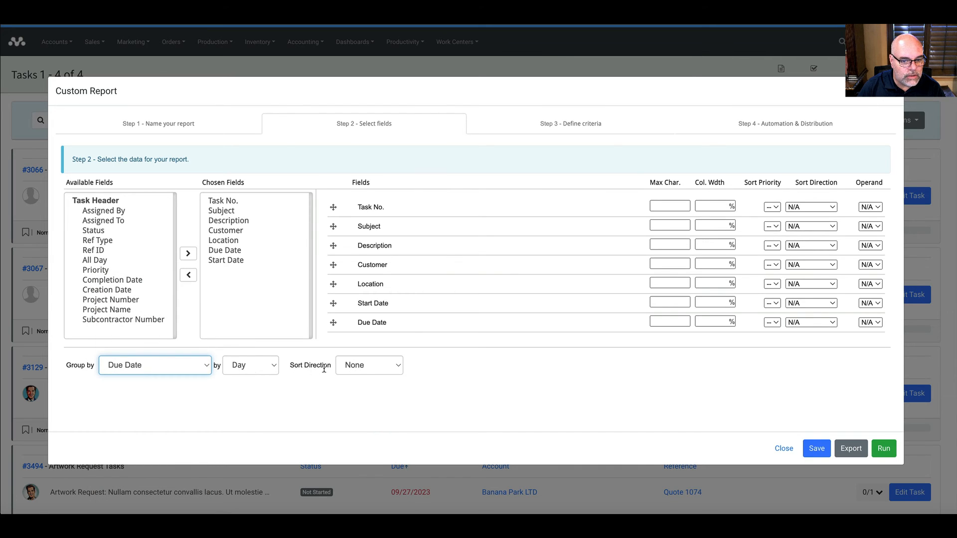
click(362, 366)
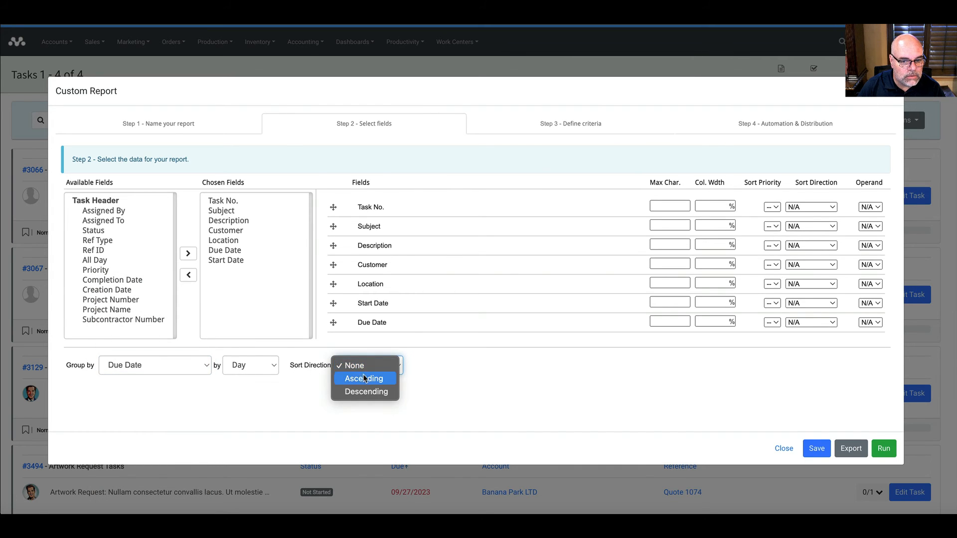
click(364, 378)
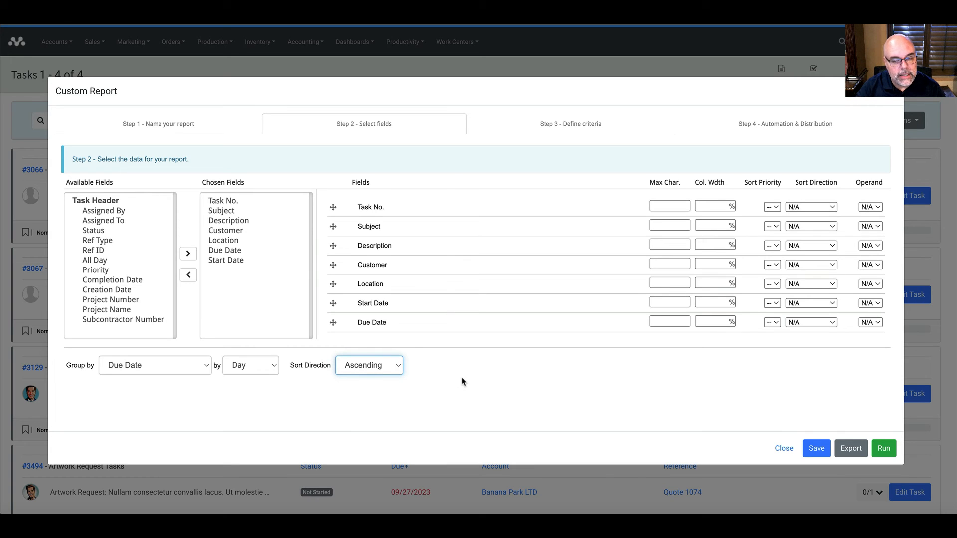
Step: Set the report criteria to tasks Assigned To Me
click(547, 129)
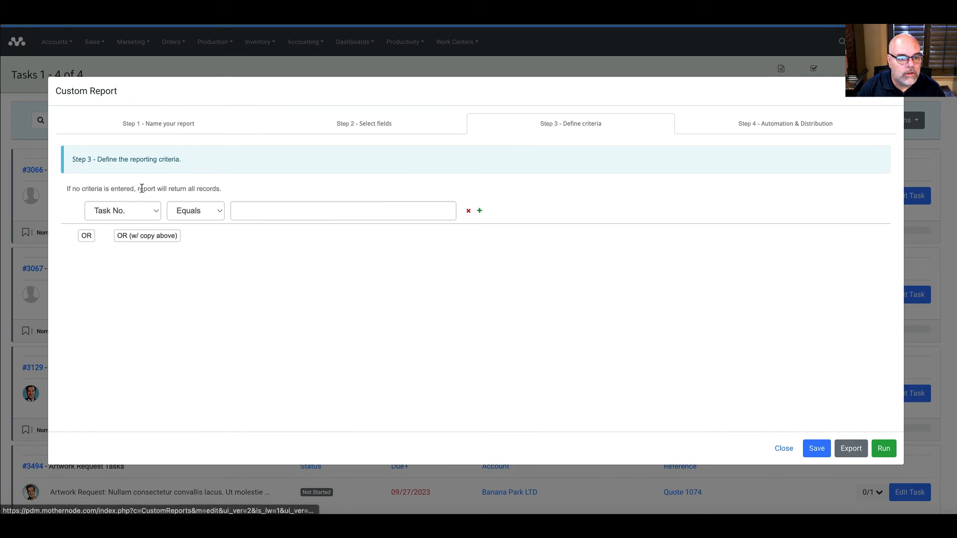
click(145, 213)
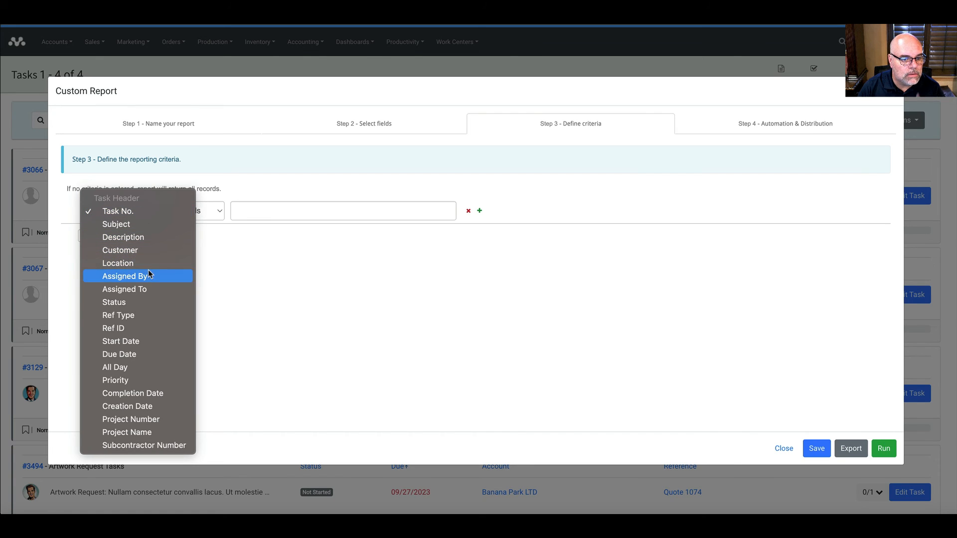
click(147, 285)
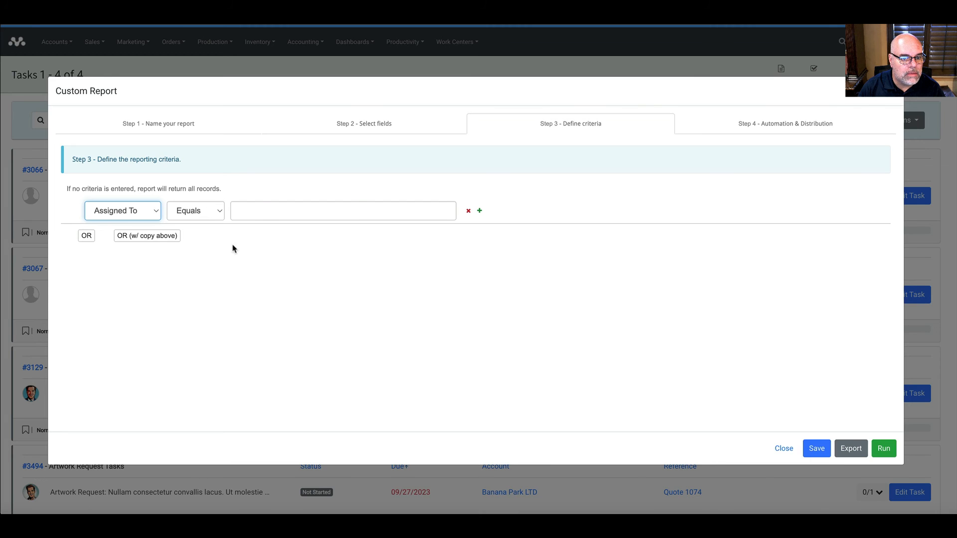
Step: Add a second criterion of Due Date in the Next 5 Days and save the report
click(480, 211)
click(125, 241)
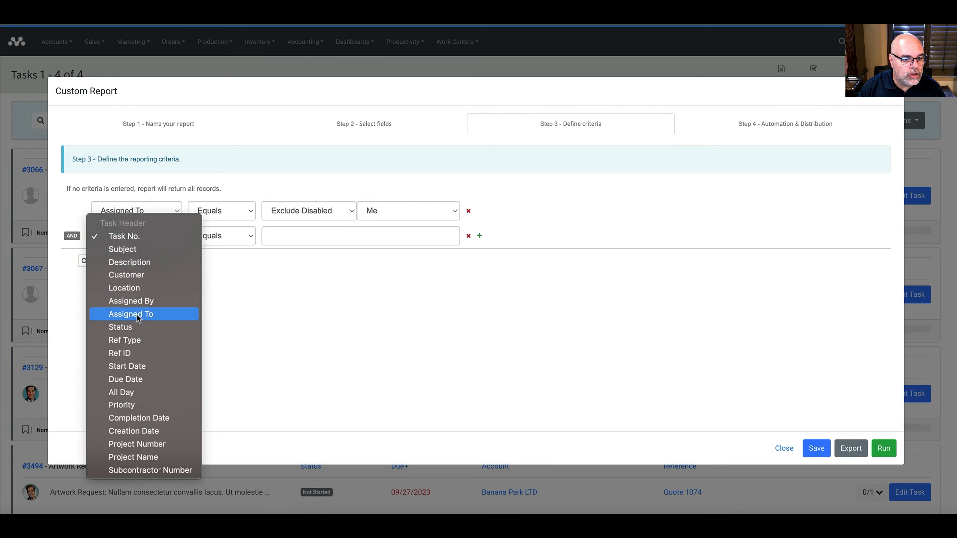
click(139, 377)
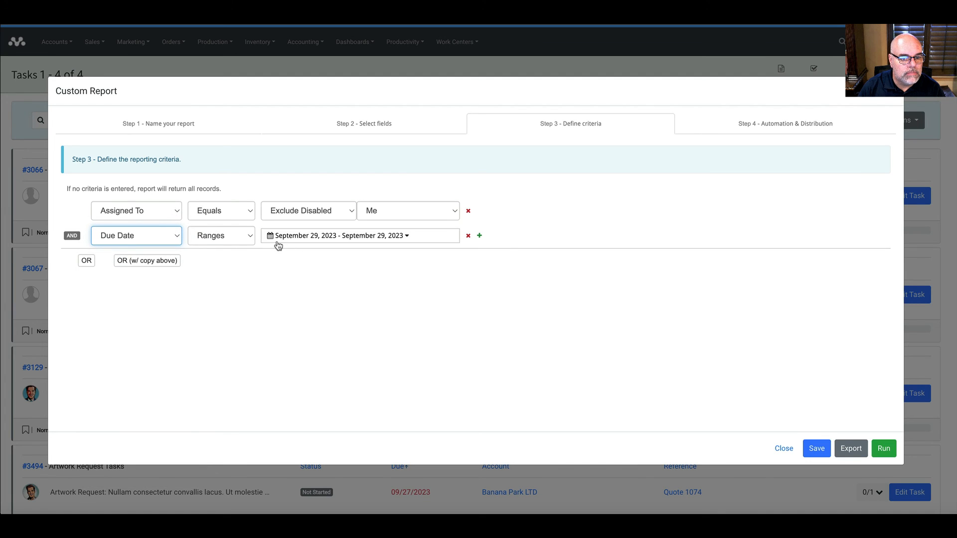
click(232, 241)
click(241, 262)
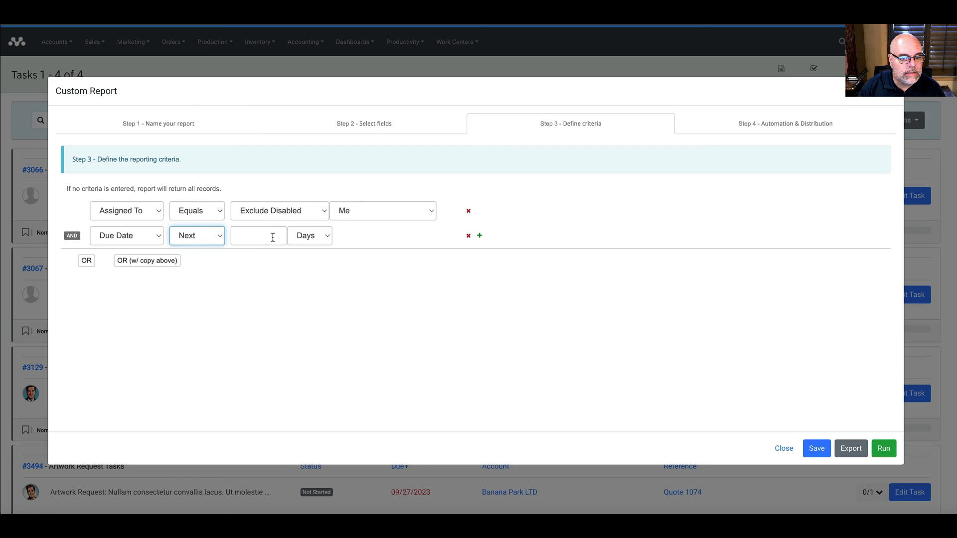
click(273, 238)
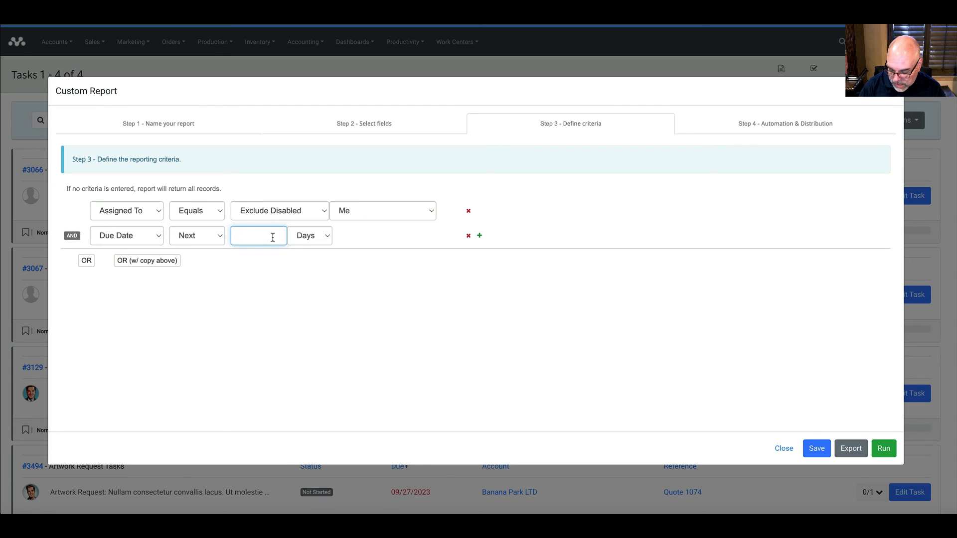
click(298, 285)
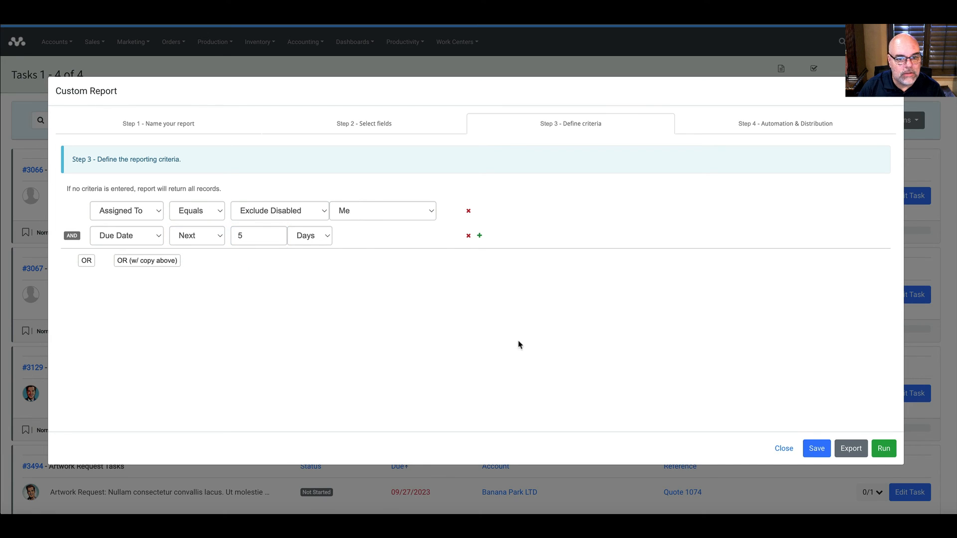
click(816, 449)
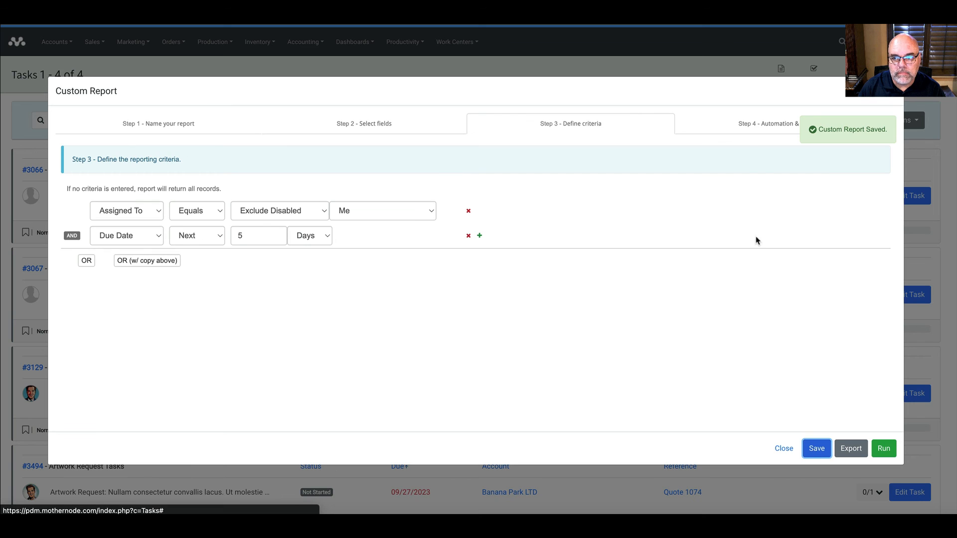
click(744, 129)
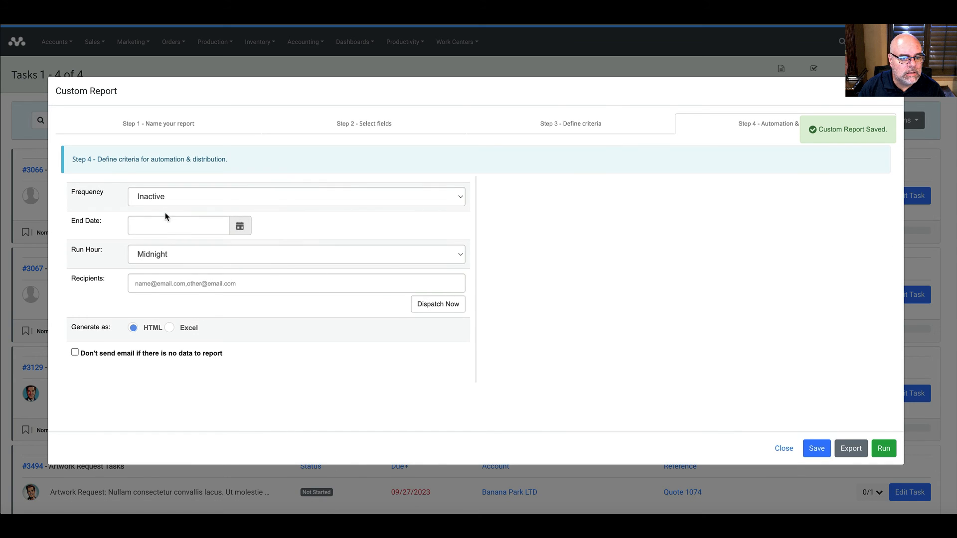
Step: Schedule the report to run weekly on Monday at 7 AM
click(159, 198)
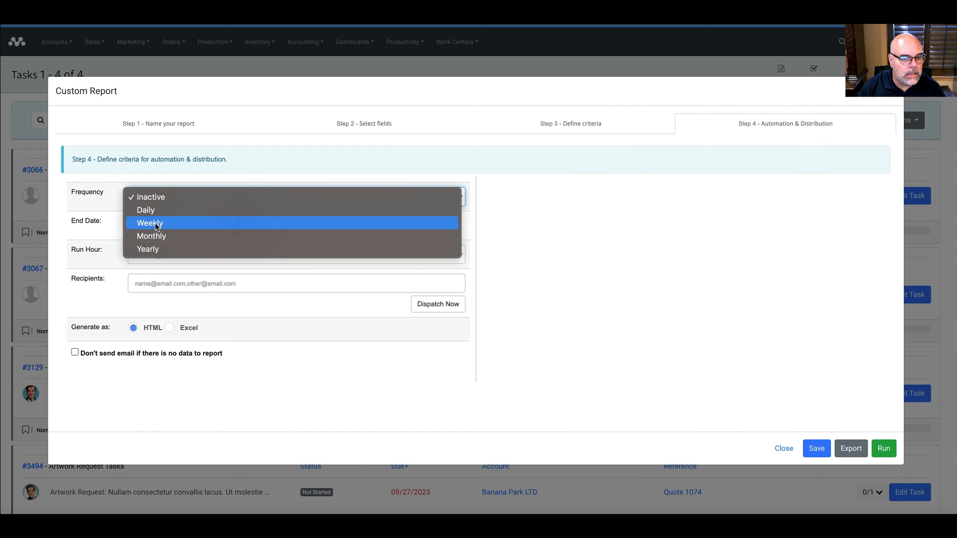
click(156, 223)
click(544, 197)
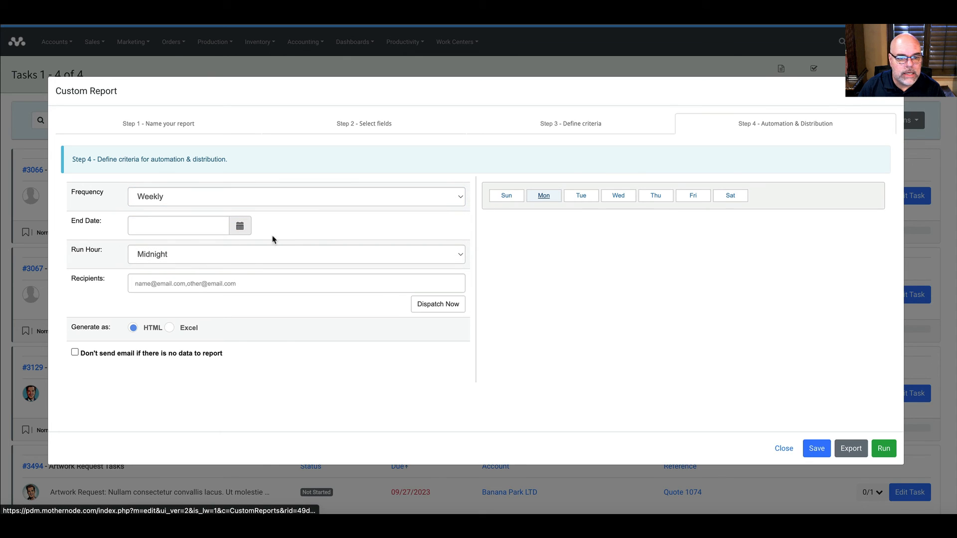
click(156, 255)
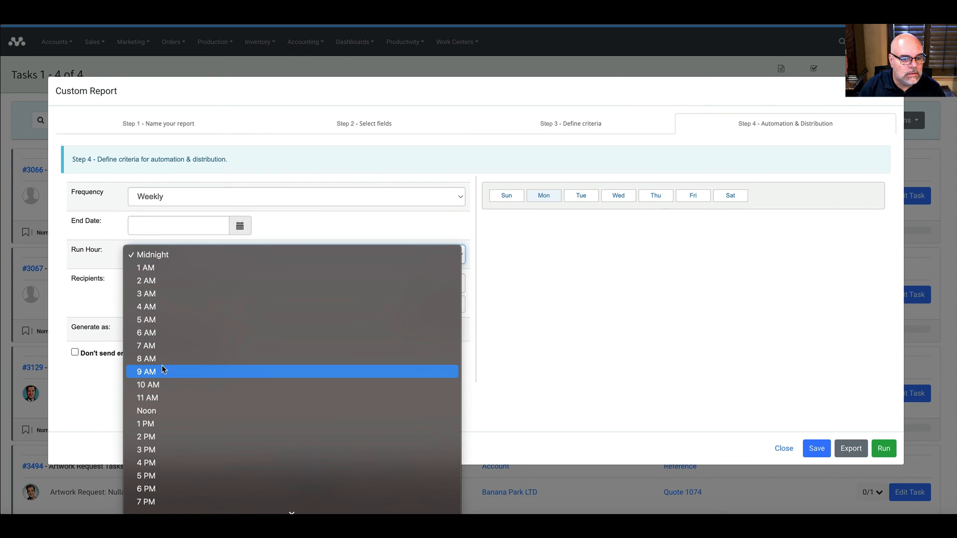
click(160, 347)
Step: Enter the recipient's e-mail address, keep HTML format, and save the distribution settings
click(159, 288)
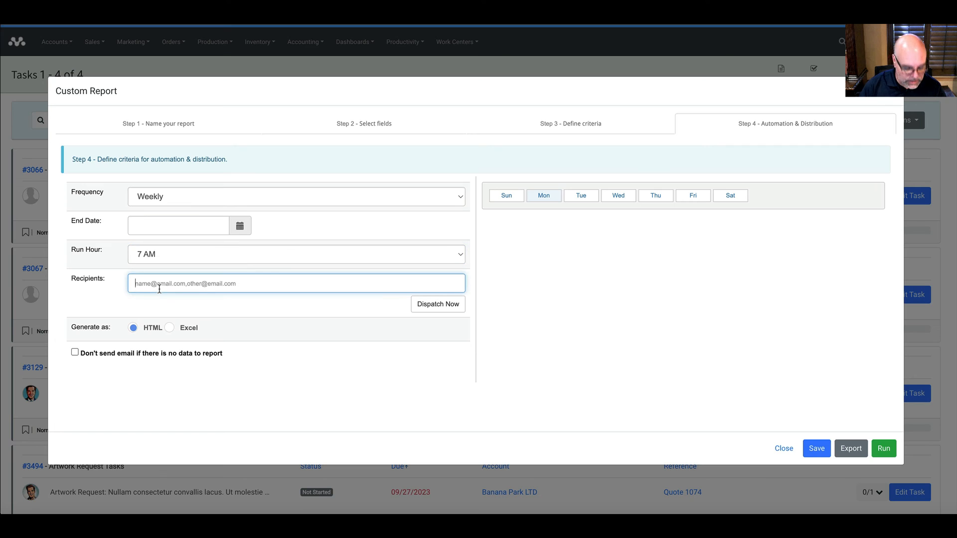
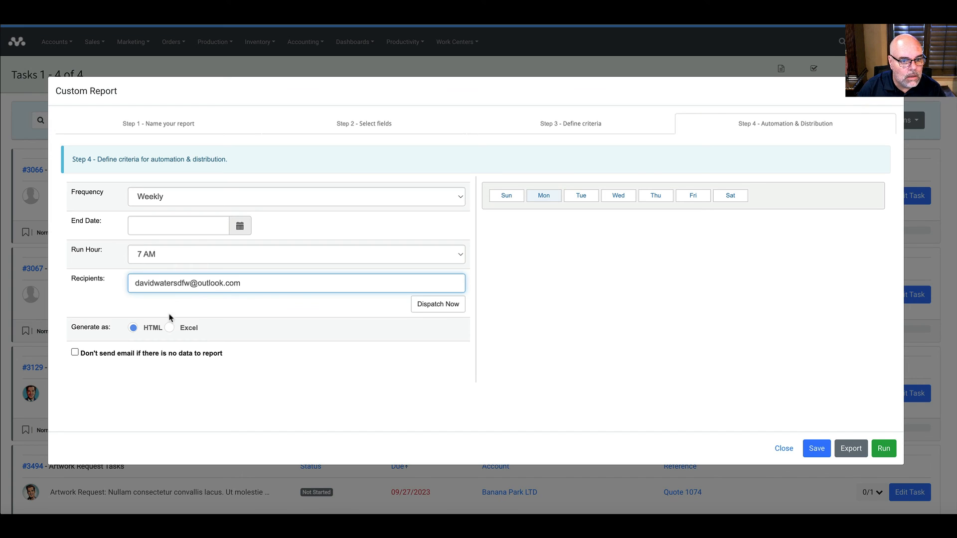
click(206, 310)
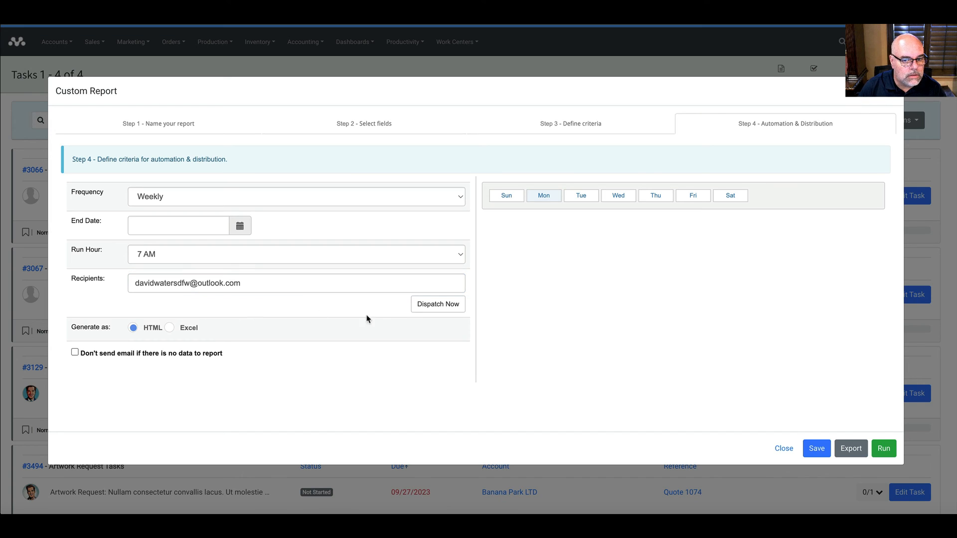
click(816, 449)
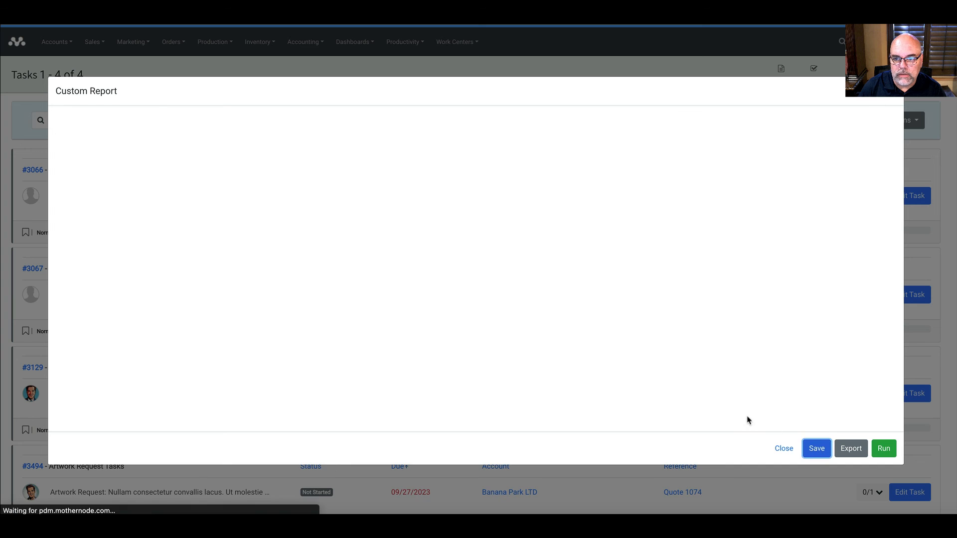
Step: Run the Weekly Tasks by Due Date report, review its HTML output, then close the Custom Report window
click(883, 449)
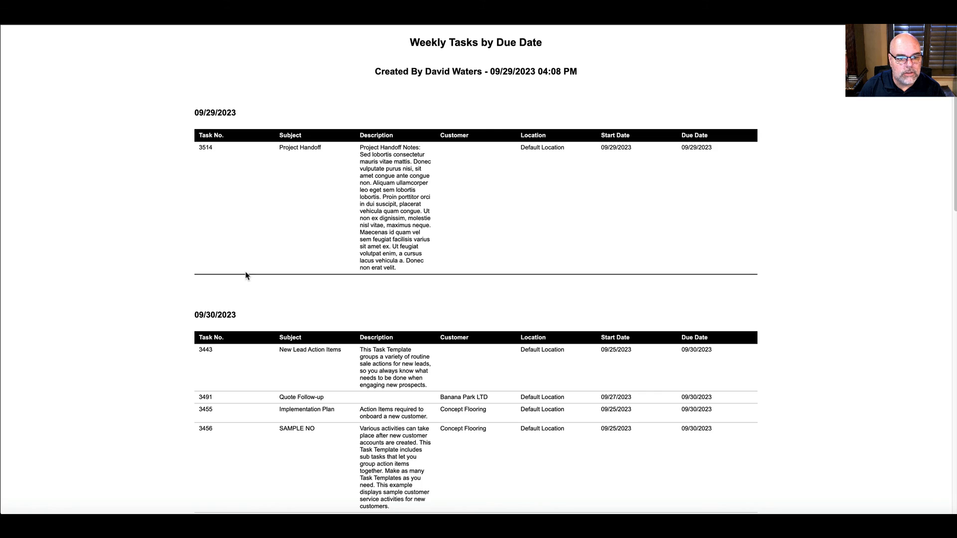
scroll(246, 276, down, 5)
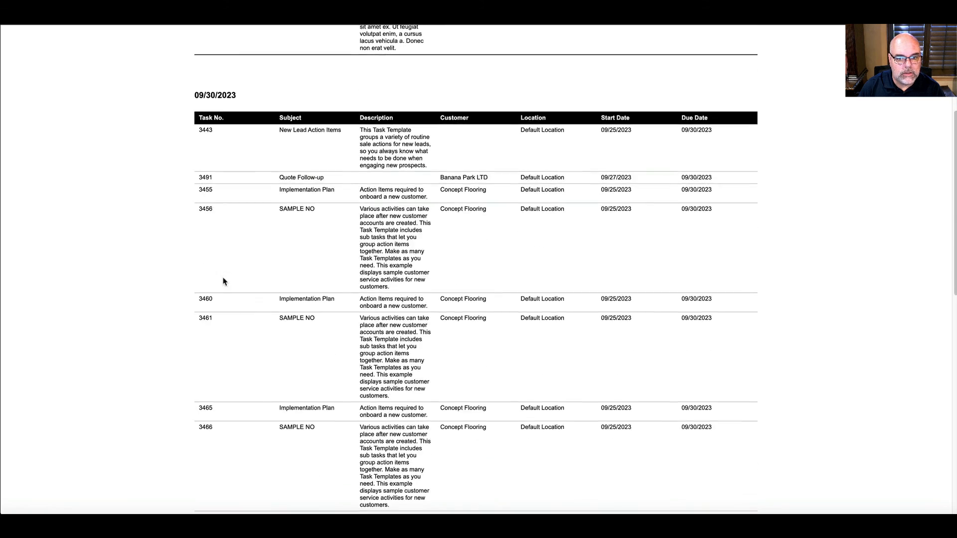
scroll(223, 280, down, 15)
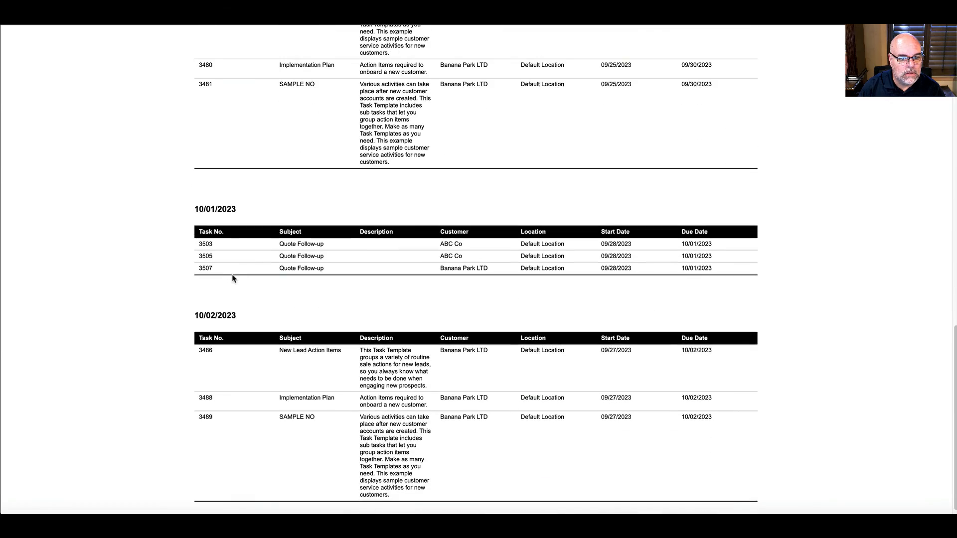
scroll(229, 275, down, 1)
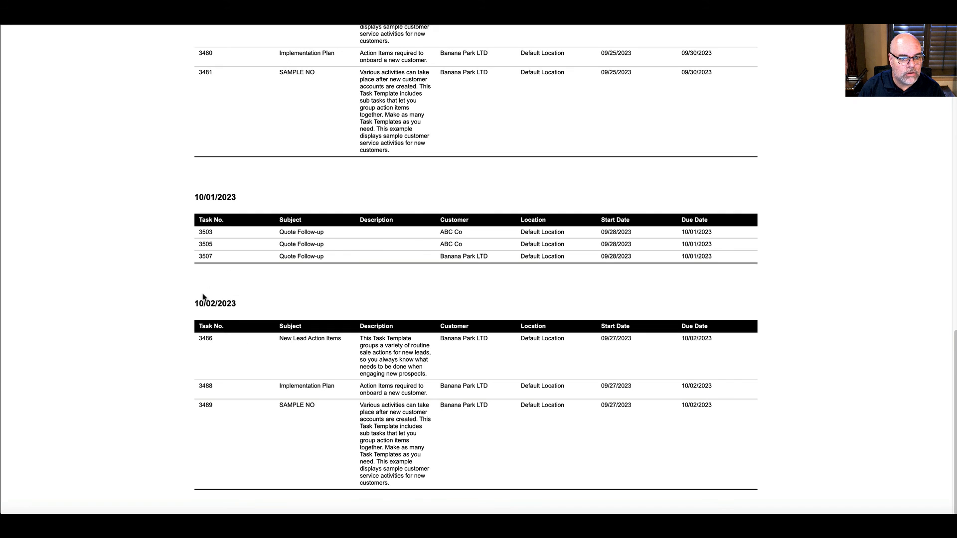
scroll(203, 299, up, 10)
scroll(204, 306, up, 4)
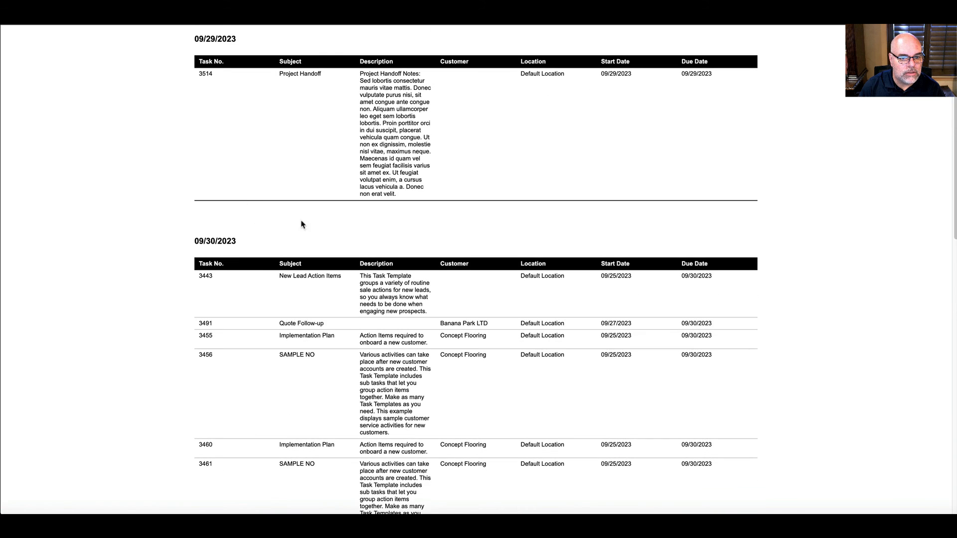
scroll(222, 279, up, 2)
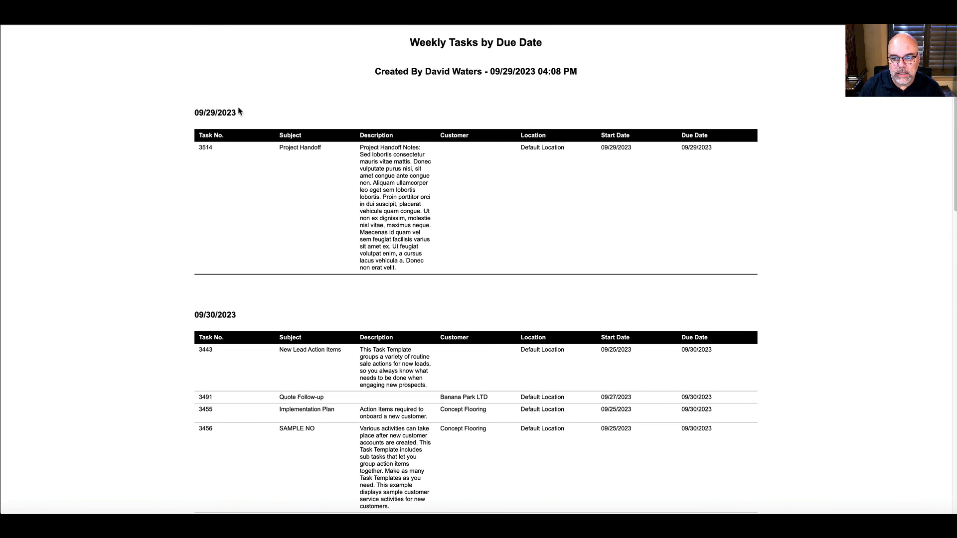
scroll(158, 143, down, 3)
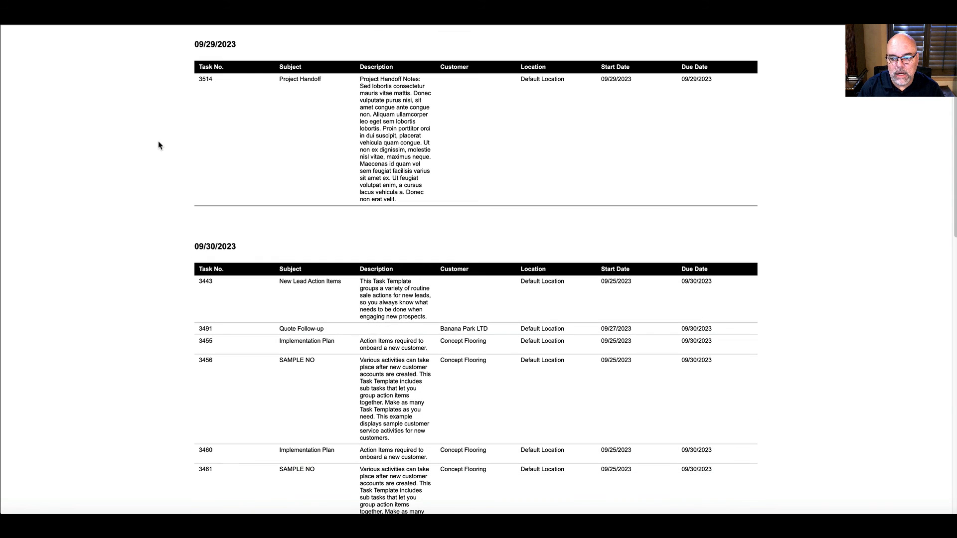
scroll(339, 325, up, 3)
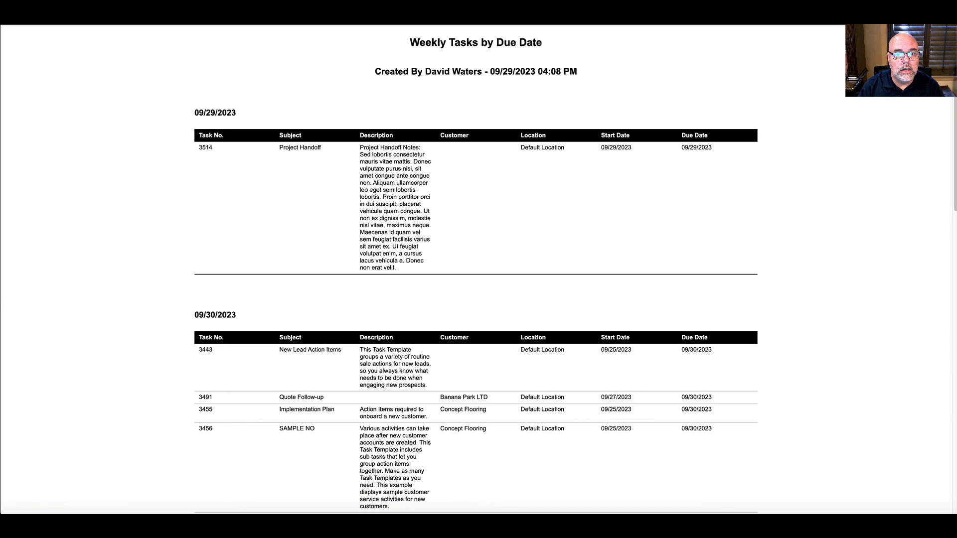
click(462, 20)
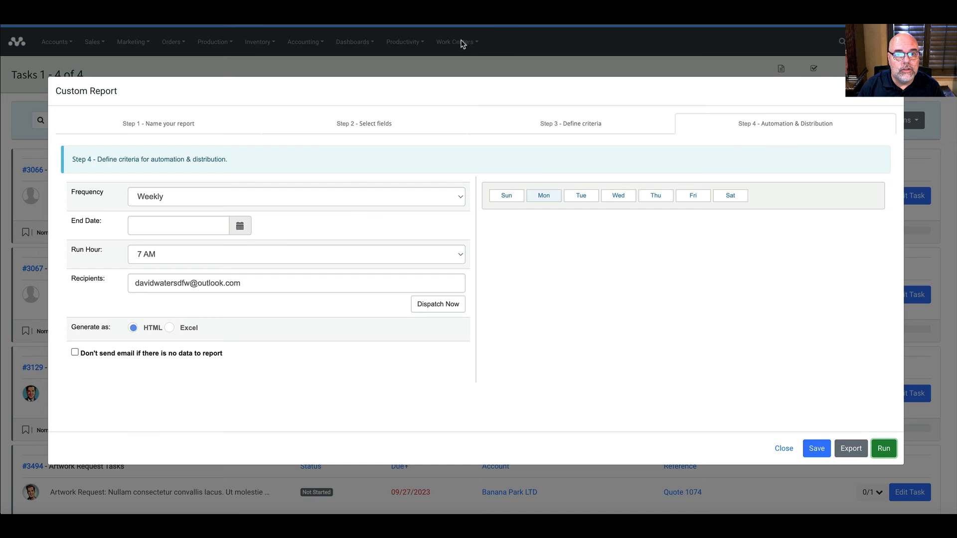
click(898, 99)
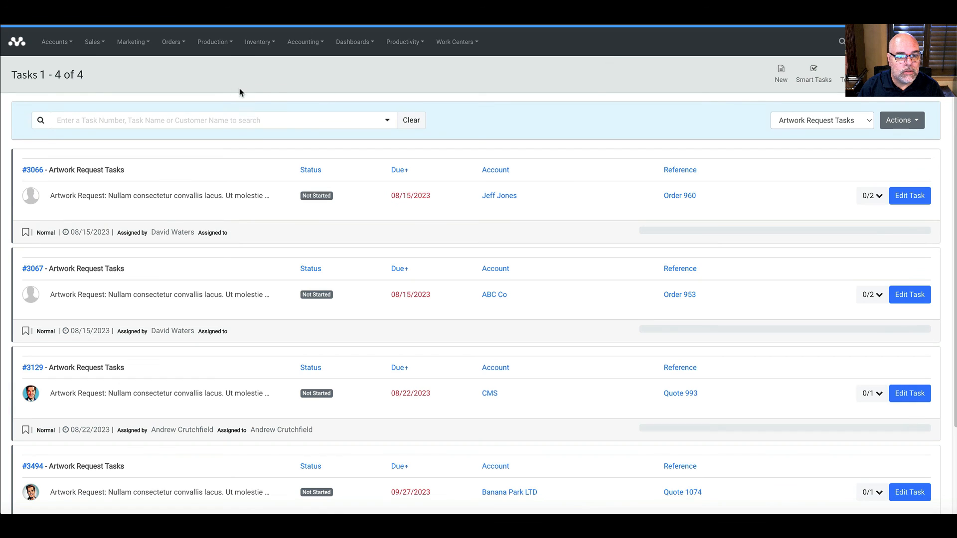